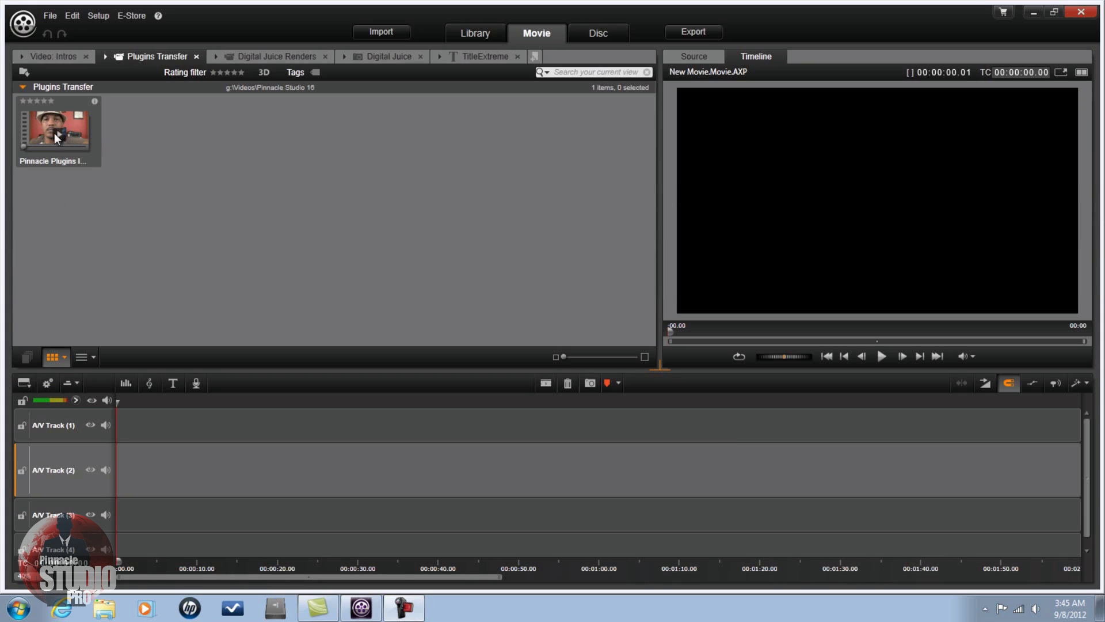
# Step: Place the 'pinnacle plugins intro' clip on A/V Track 2, starting at 0:00
pyautogui.moveTo(49, 125); pyautogui.dragTo(267, 472)
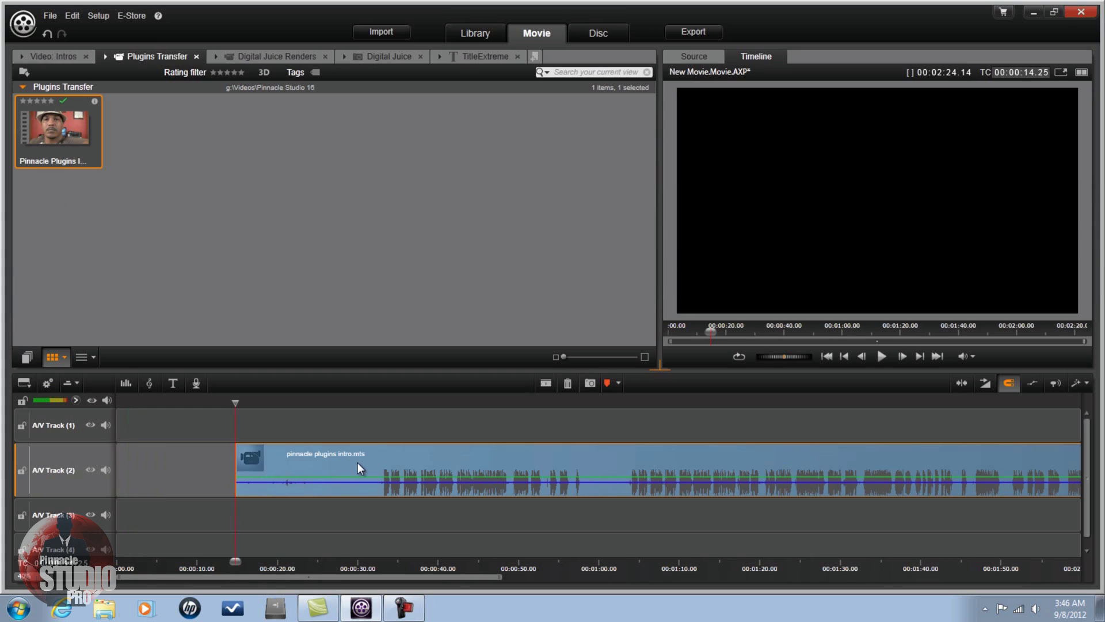
pyautogui.moveTo(358, 463); pyautogui.dragTo(227, 464)
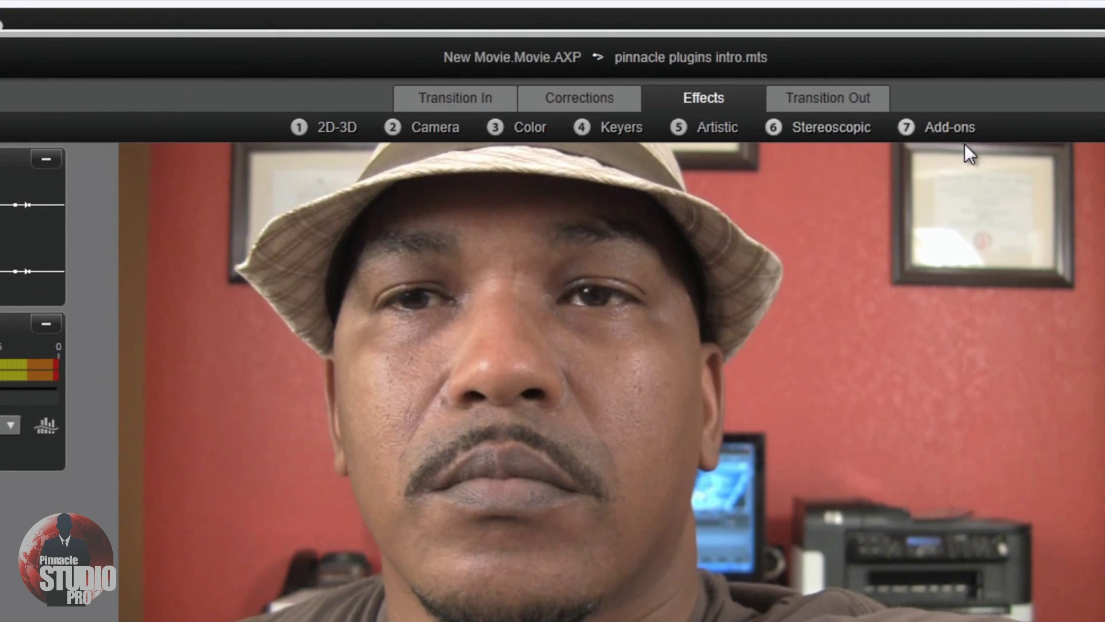
# Step: Apply Boris Graffiti from Add-ons to the intro clip, launch its plug-in, then close it without saving
pyautogui.click(943, 130)
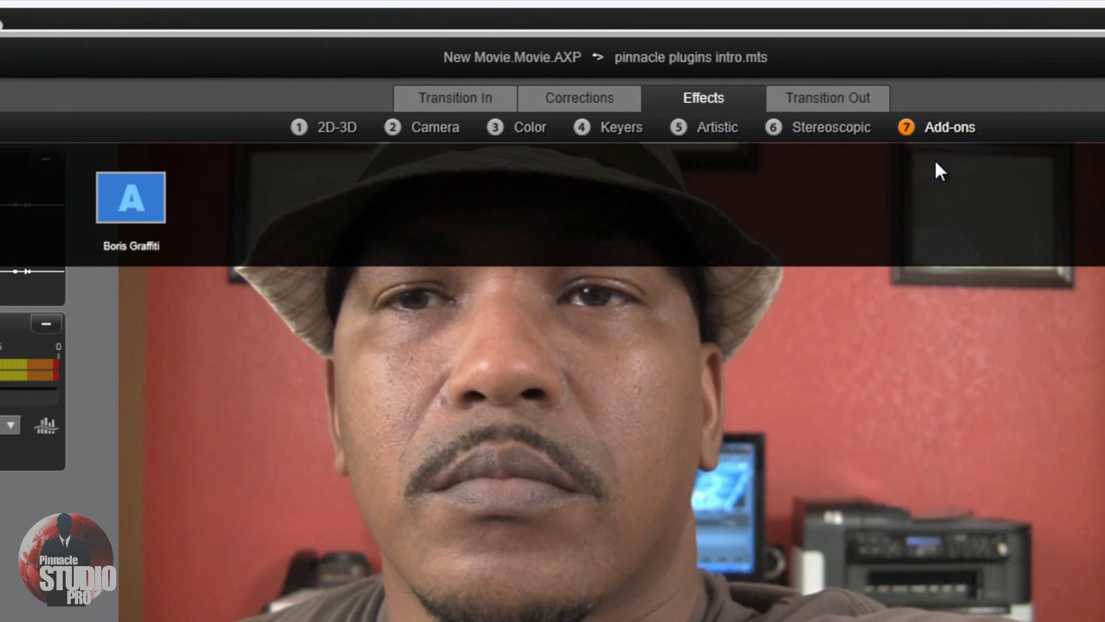
pyautogui.click(116, 198)
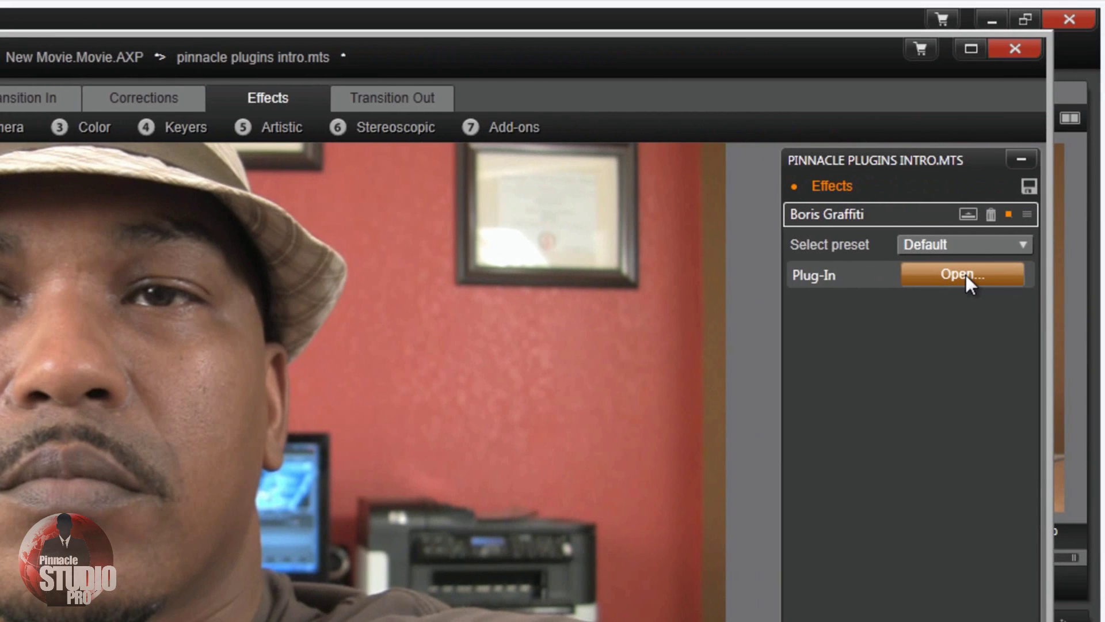
pyautogui.click(966, 274)
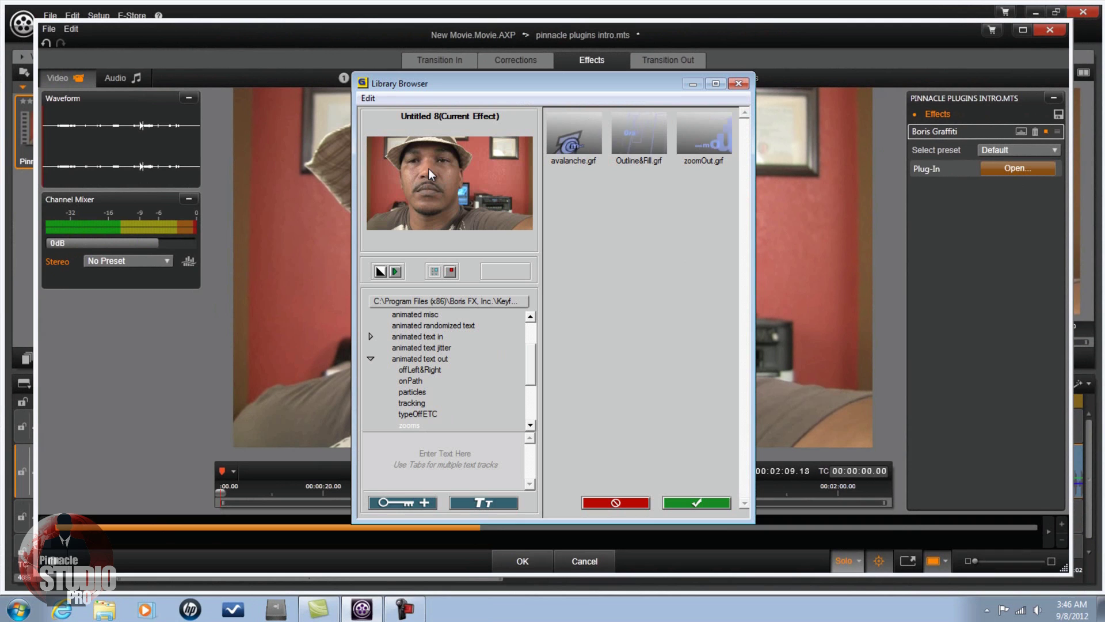
pyautogui.click(738, 83)
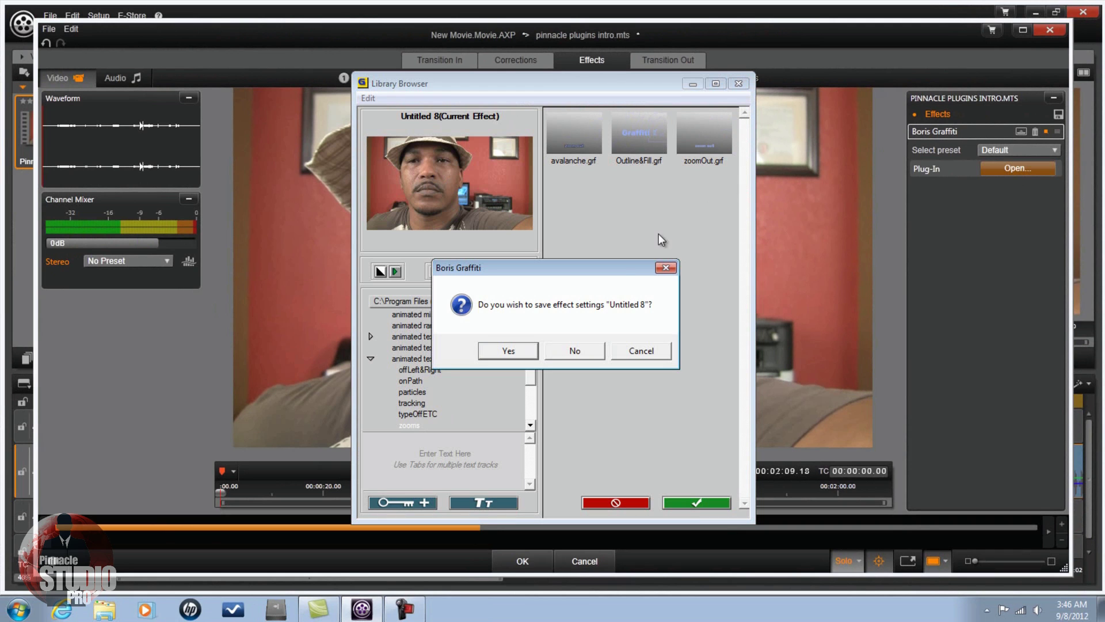
pyautogui.click(576, 350)
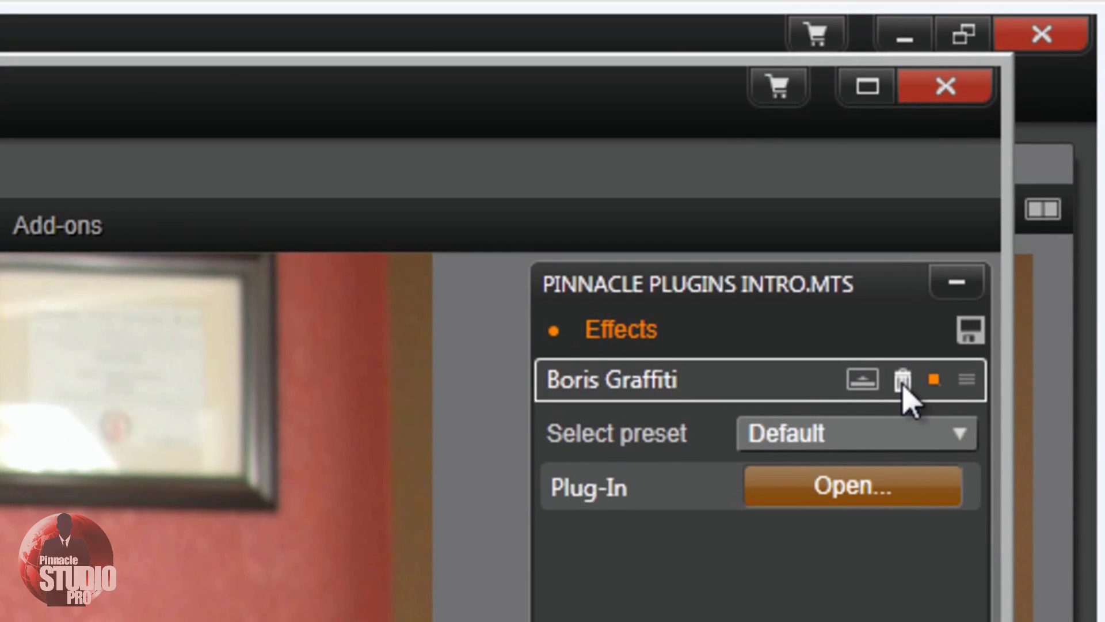
# Step: Delete the Boris Graffiti effect, then apply proDAD Heroglyph and dismiss its Quick Start window
pyautogui.click(902, 383)
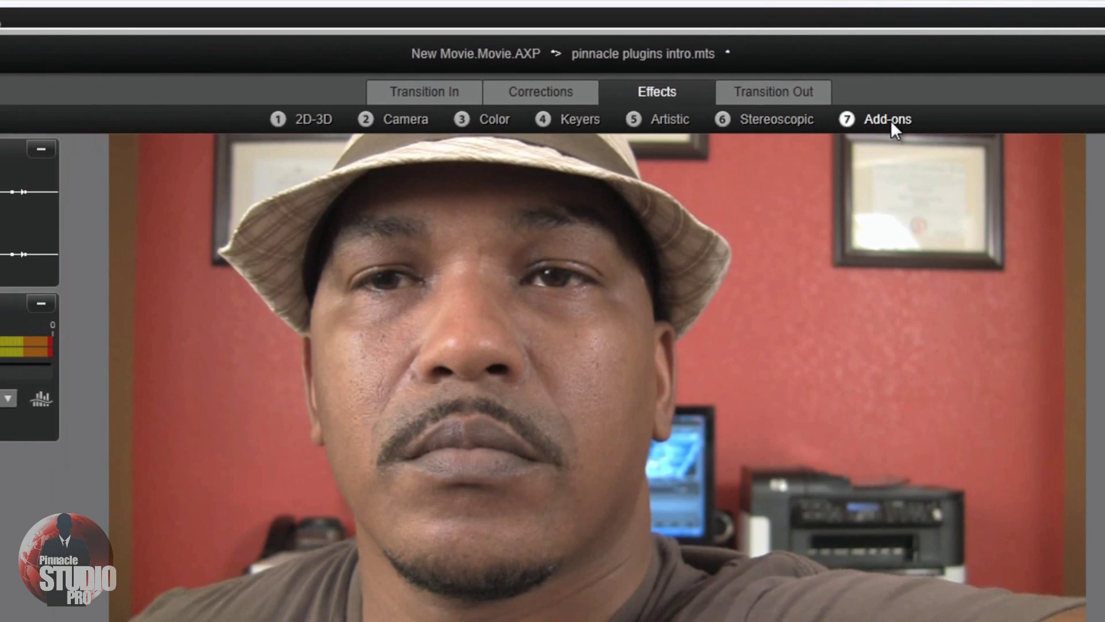
pyautogui.click(892, 120)
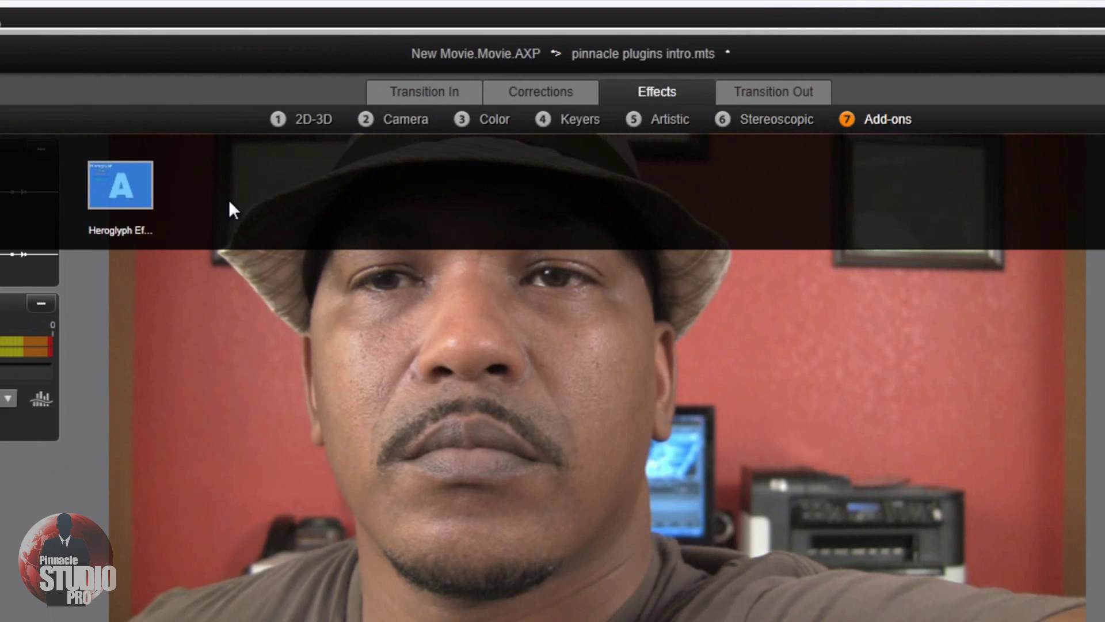
pyautogui.click(116, 184)
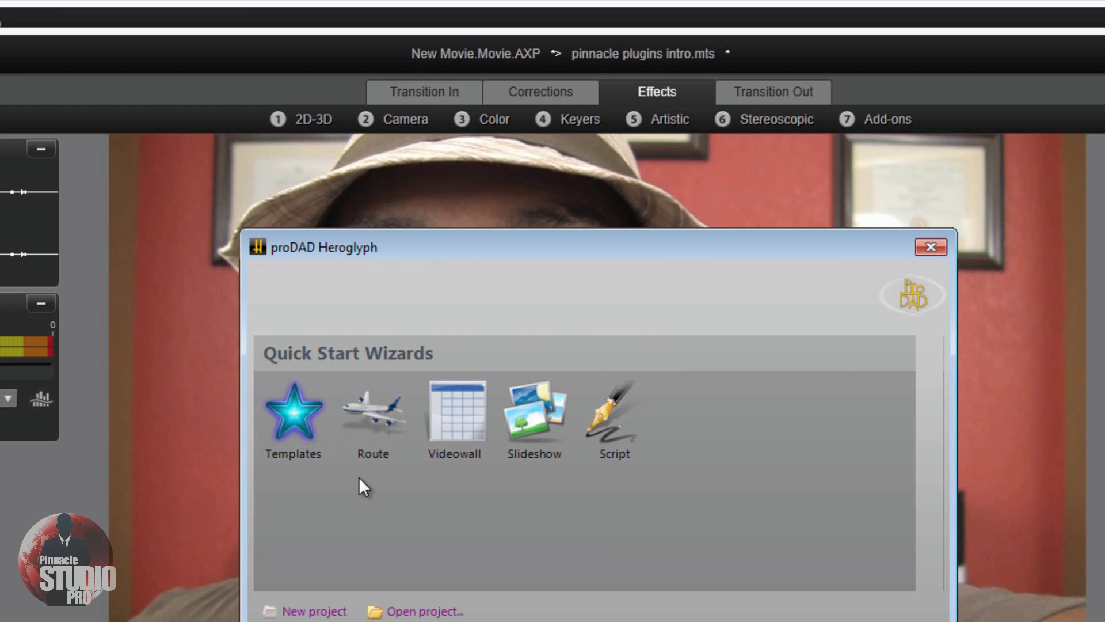
pyautogui.press('Escape')
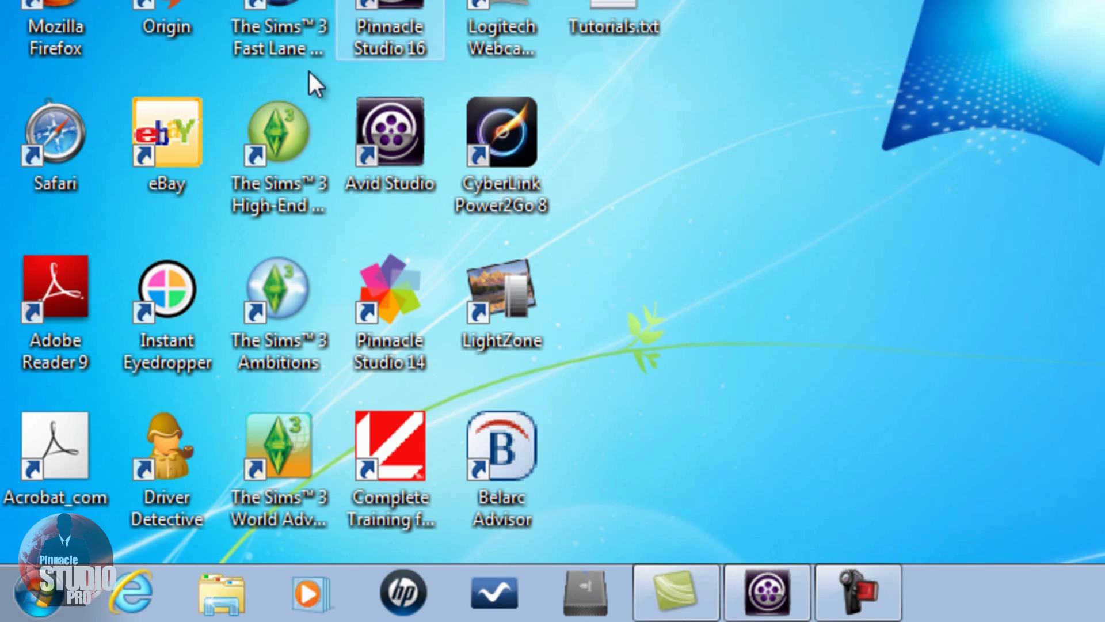
# Step: Browse from Computer to C:\Program Files (x86)\Avid\Studio\plugins\RTFx
pyautogui.click(53, 604)
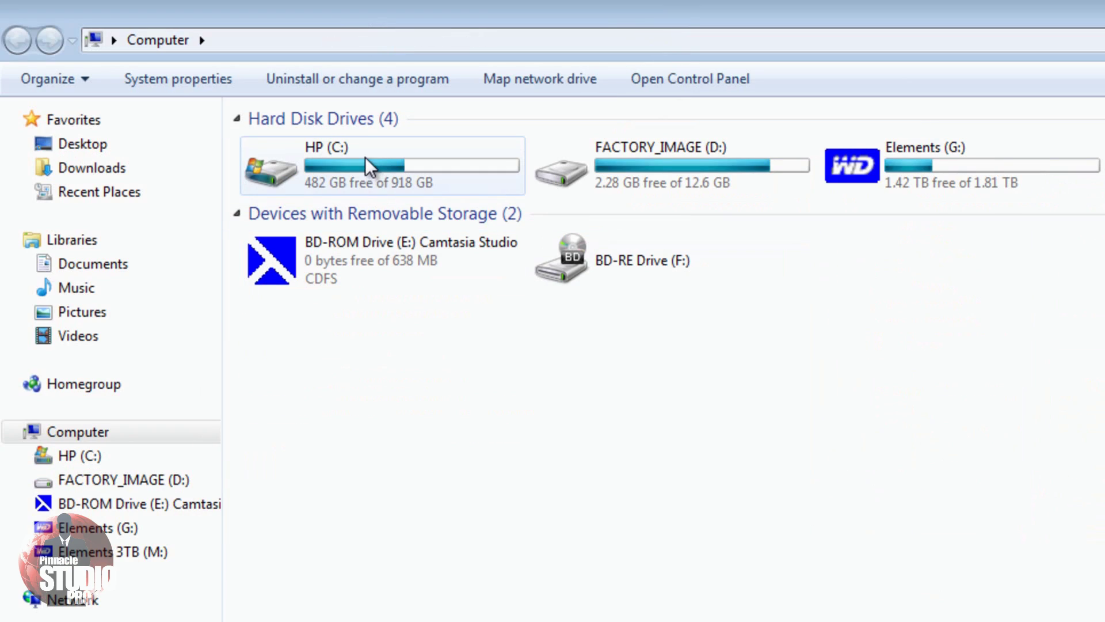
pyautogui.doubleClick(363, 157)
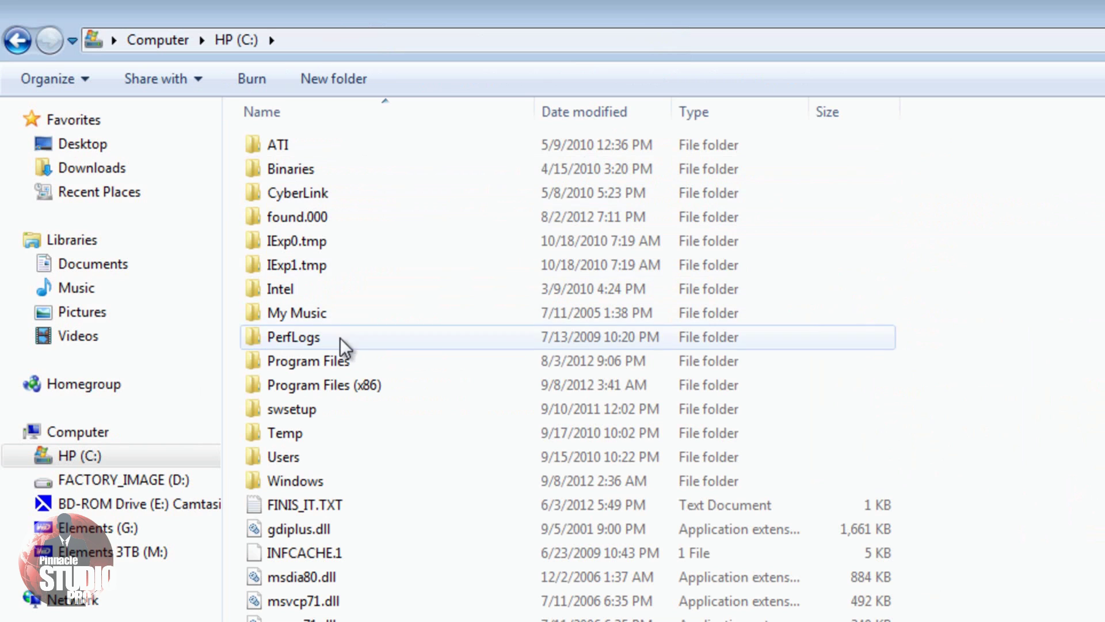
pyautogui.doubleClick(331, 385)
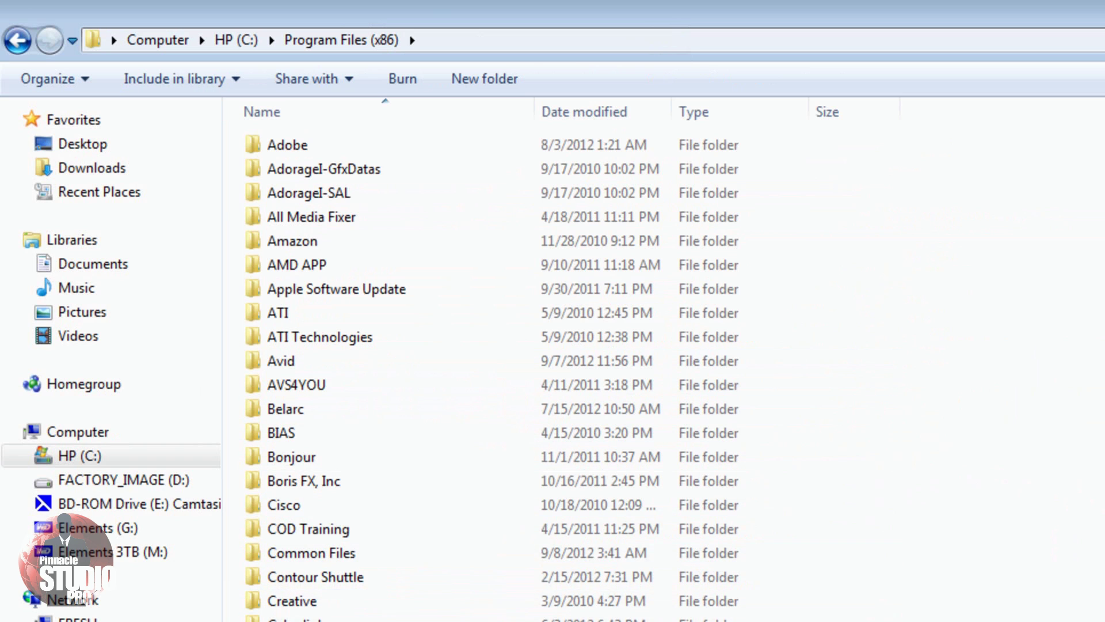
pyautogui.scroll(-17, 388, 575)
pyautogui.scroll(-4, 388, 374)
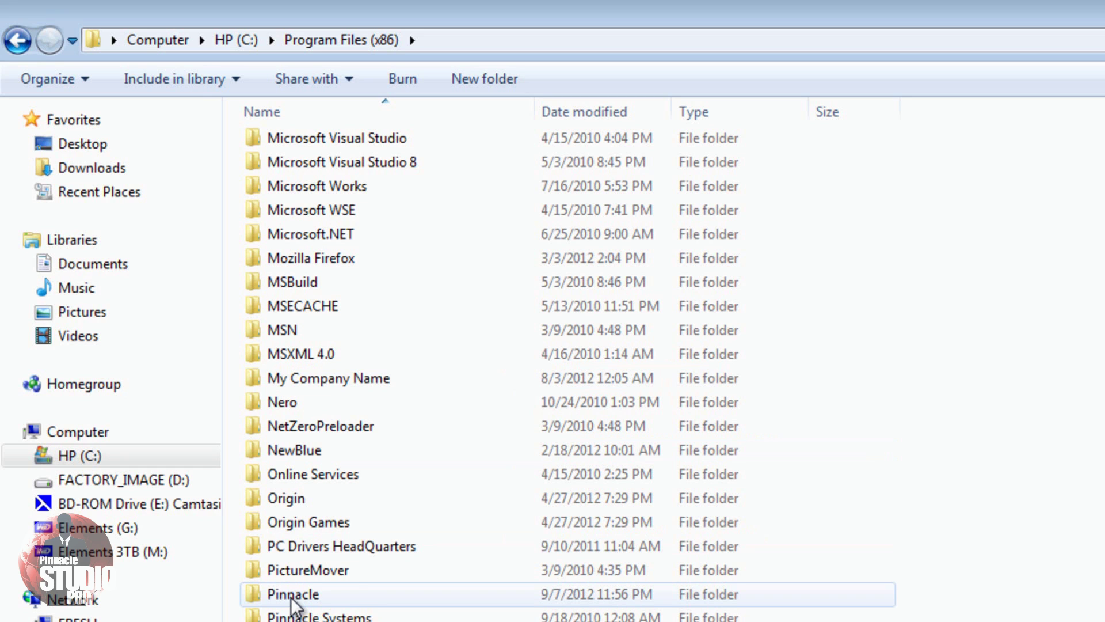
pyautogui.scroll(17, 363, 605)
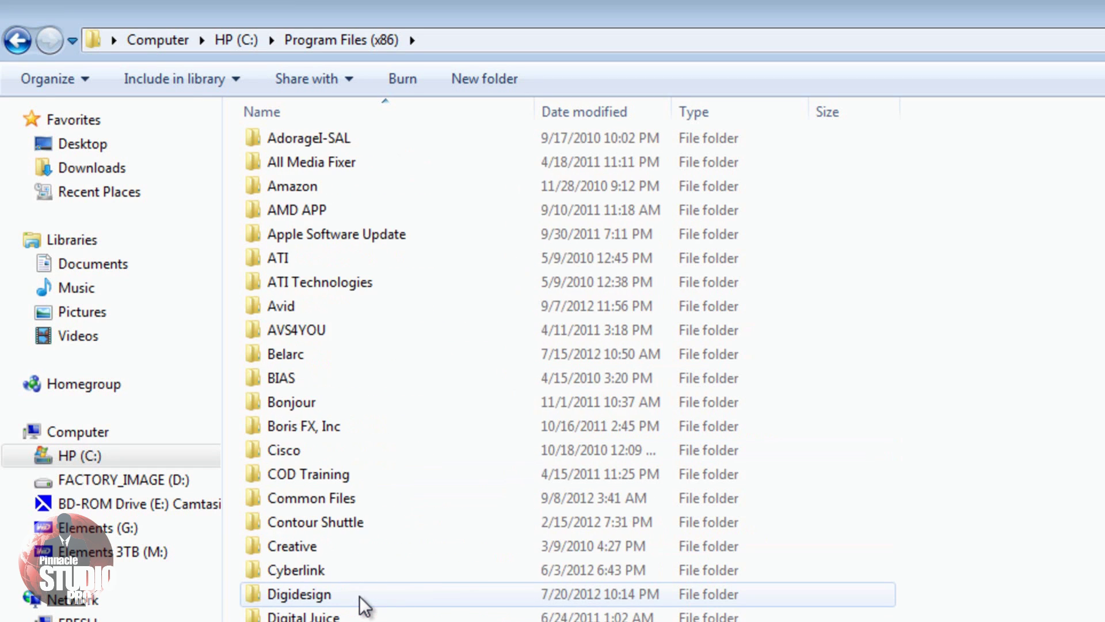
pyautogui.scroll(1, 363, 605)
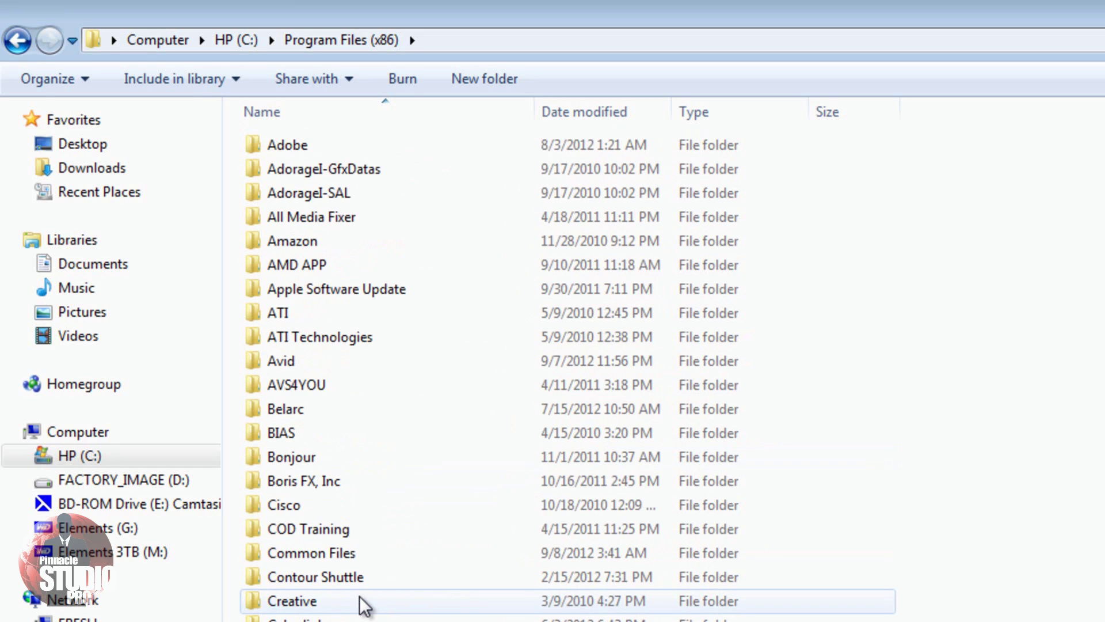
pyautogui.doubleClick(292, 365)
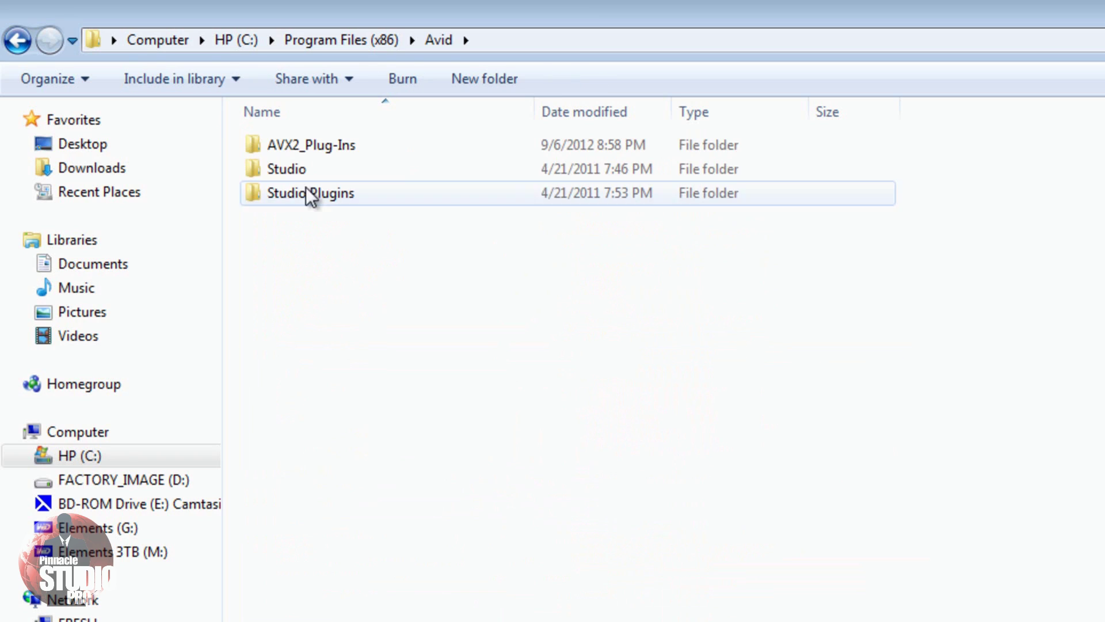
pyautogui.doubleClick(286, 174)
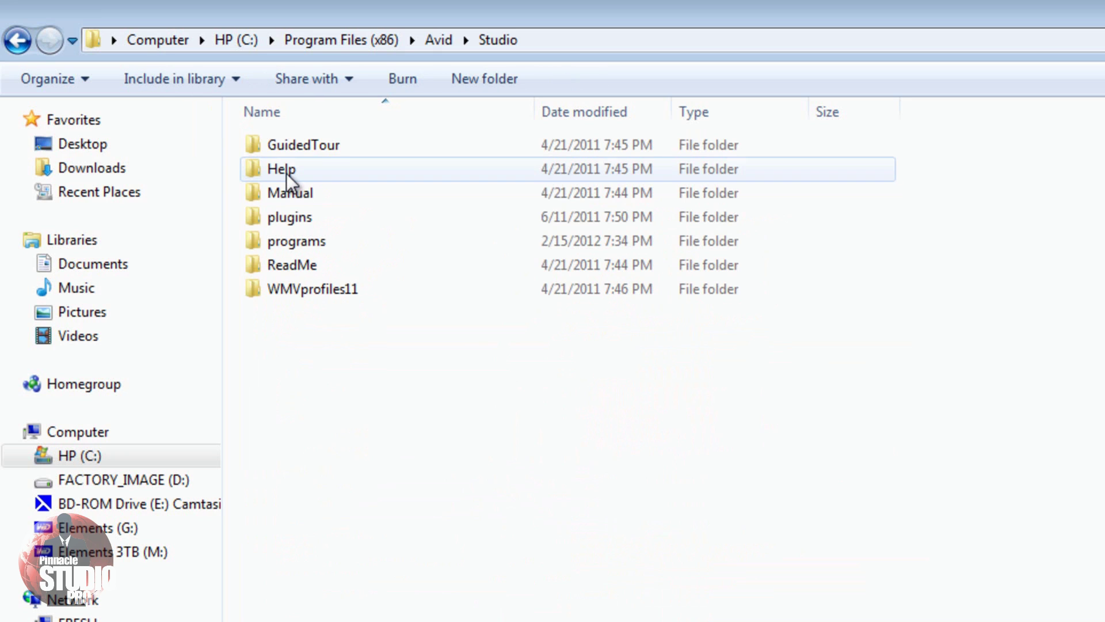
pyautogui.doubleClick(302, 218)
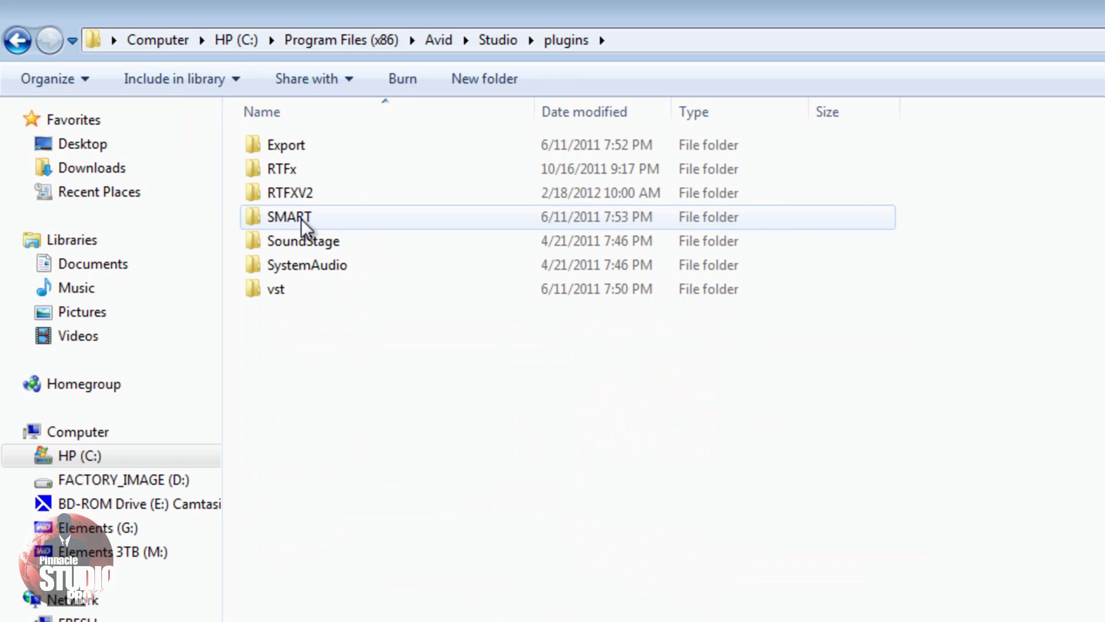
pyautogui.doubleClick(310, 172)
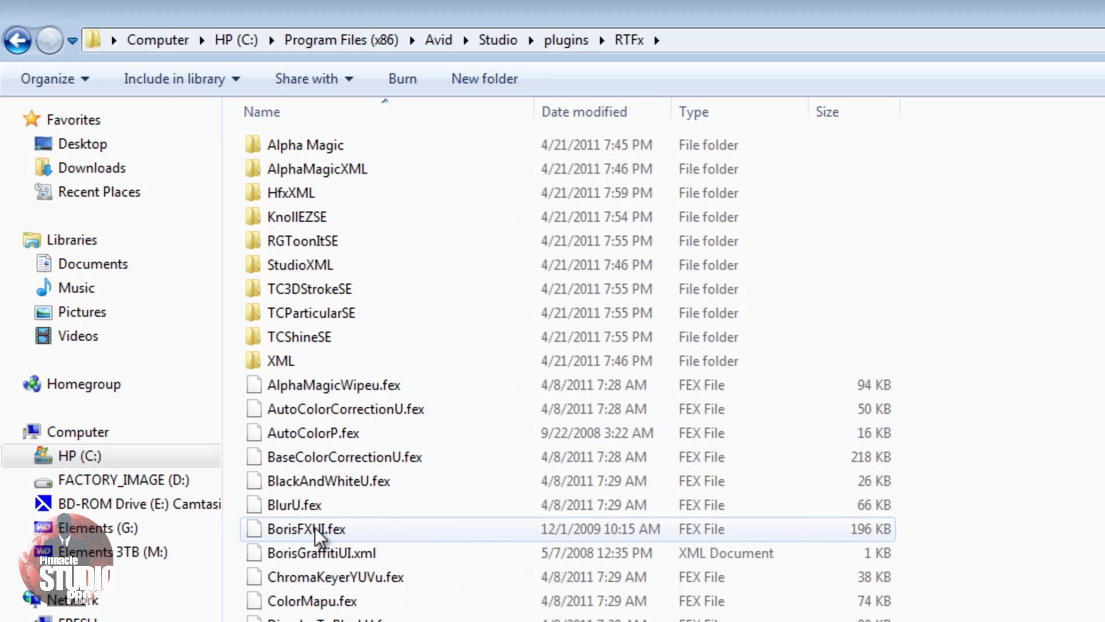
# Step: Copy BorisFXUI.fex and BorisGraffitiUI.xml, then return to Program Files (x86)
pyautogui.click(315, 527)
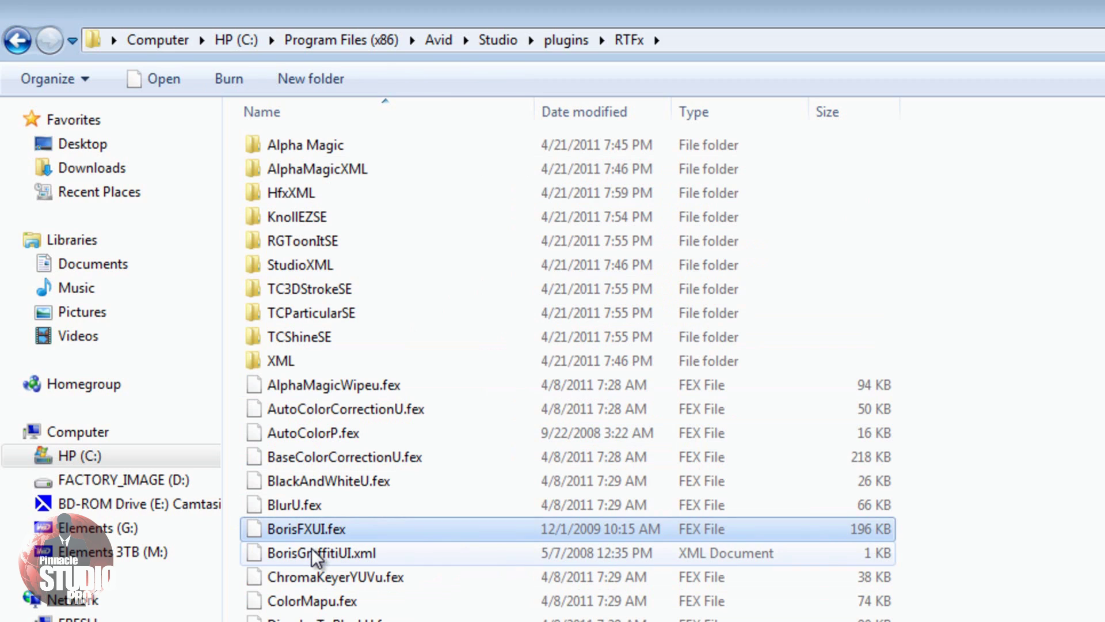
pyautogui.keyDown('shift'); pyautogui.click(312, 549); pyautogui.keyUp('shift')
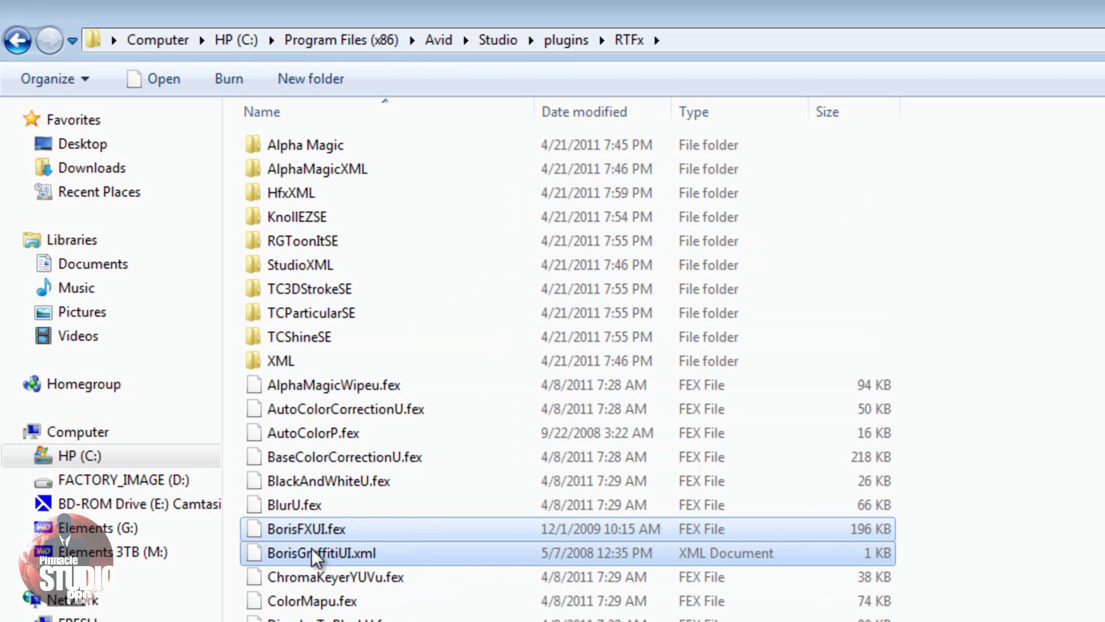
pyautogui.hotkey('ctrl', 'c')
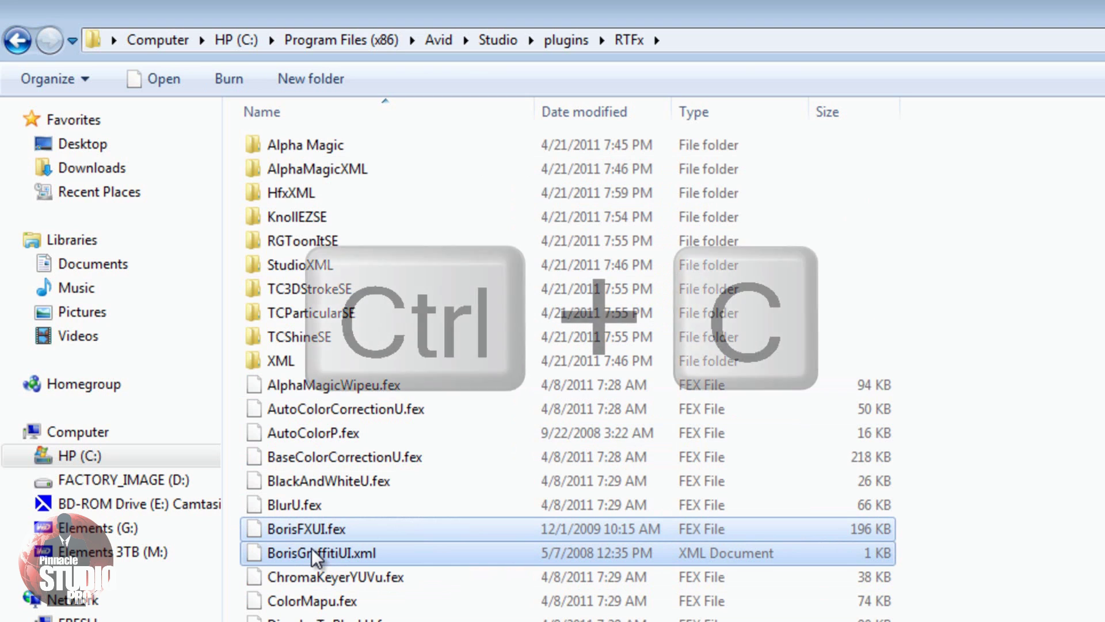
pyautogui.rightClick(312, 548)
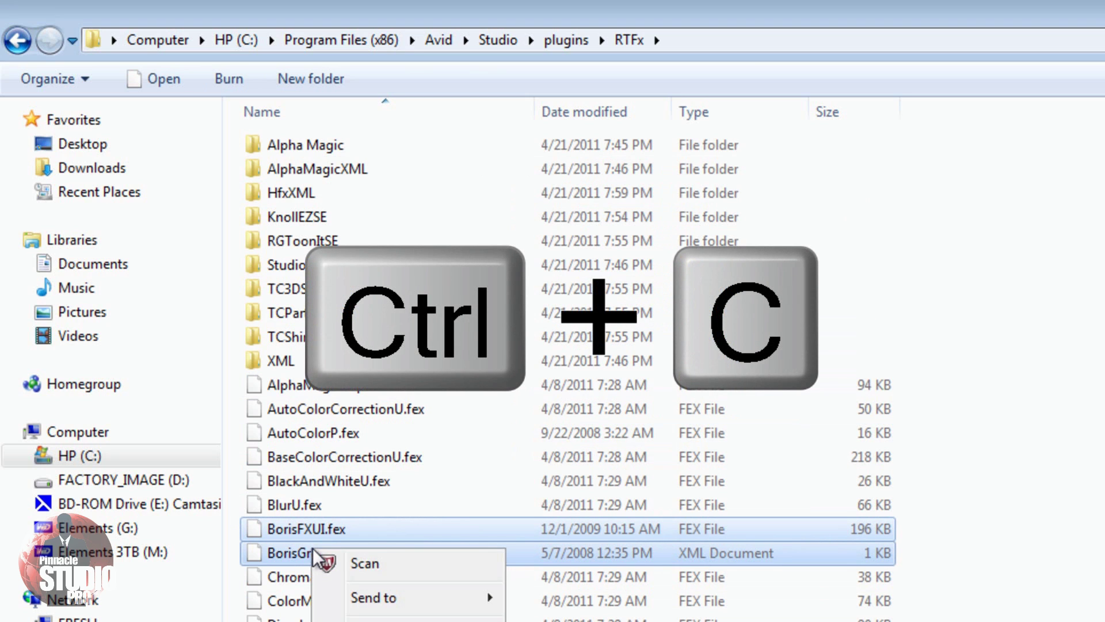
pyautogui.press('Escape')
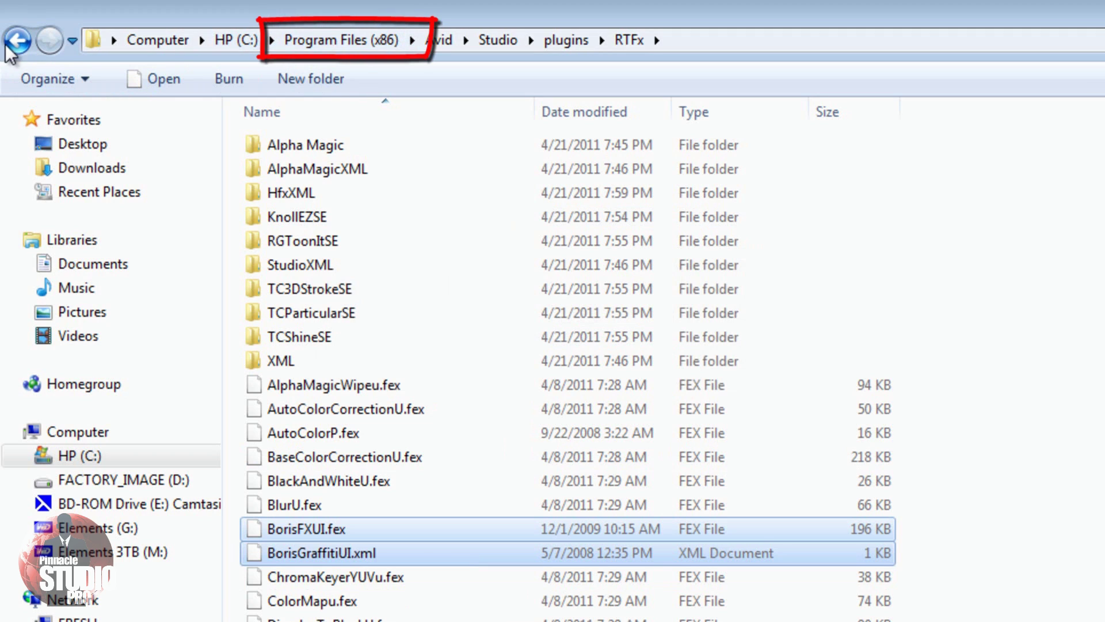
pyautogui.click(343, 39)
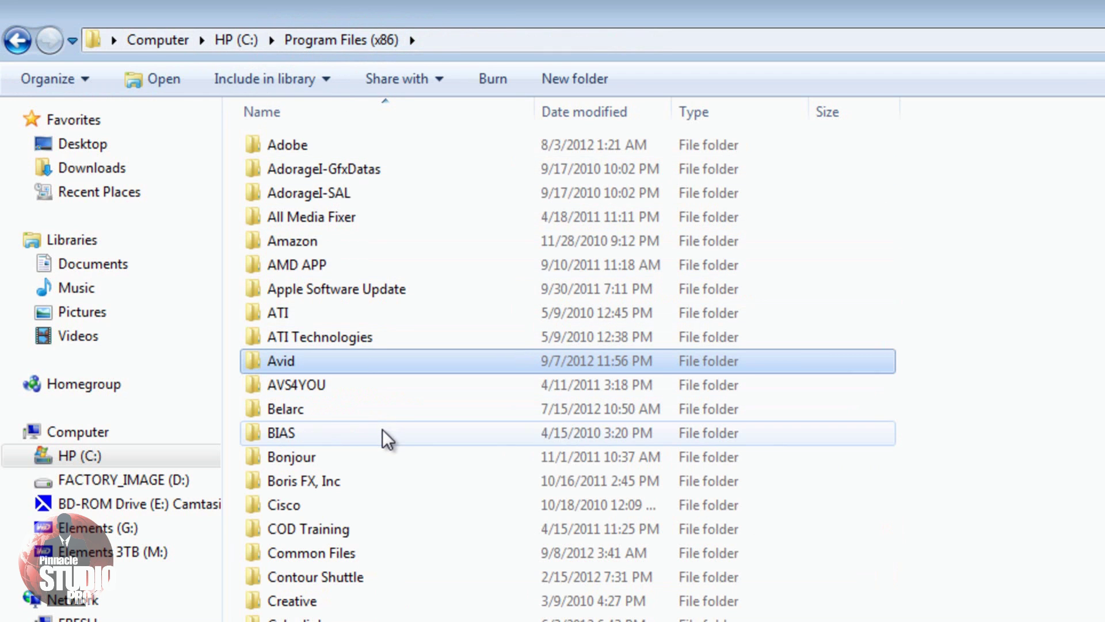
# Step: Paste the two Boris files into Pinnacle\Studio 16\plugins\RTFx
pyautogui.scroll(-12, 382, 429)
pyautogui.scroll(-9, 382, 430)
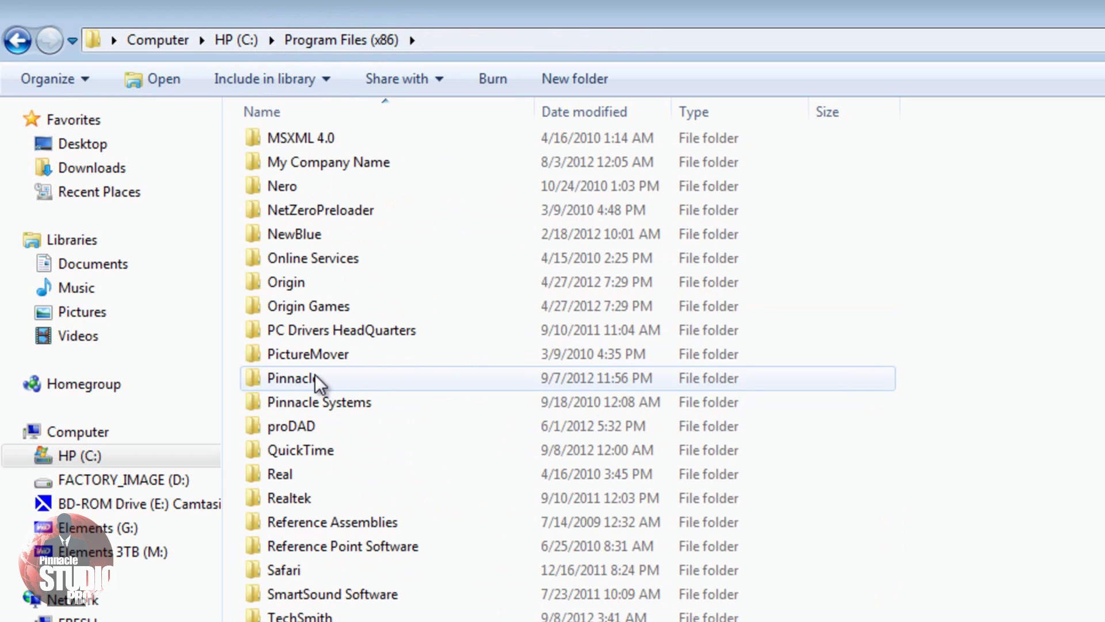
pyautogui.doubleClick(316, 376)
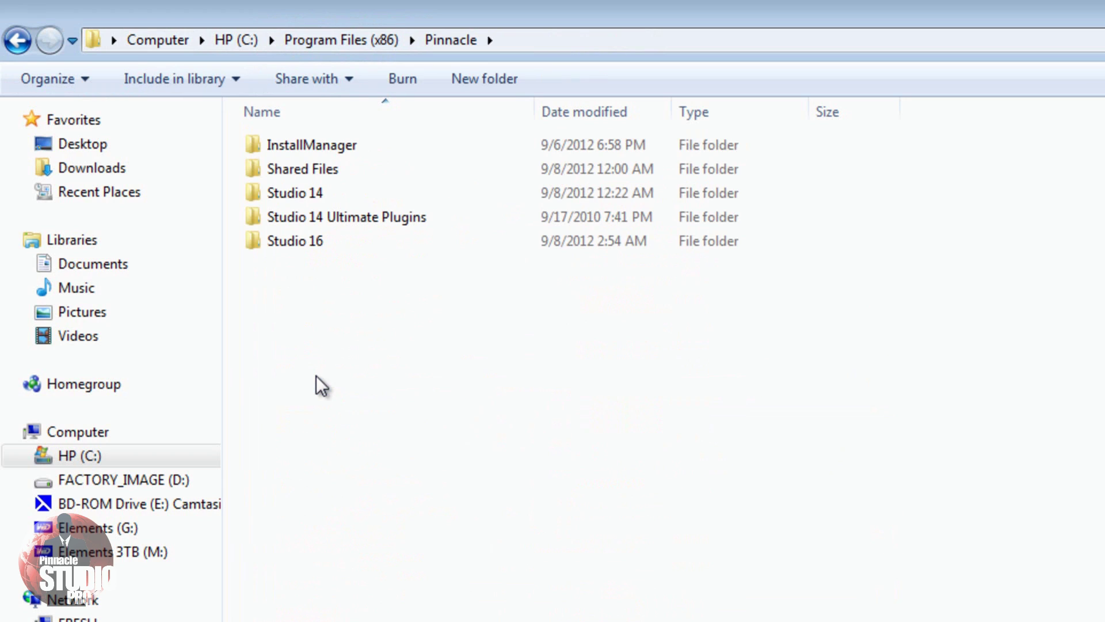
pyautogui.doubleClick(292, 241)
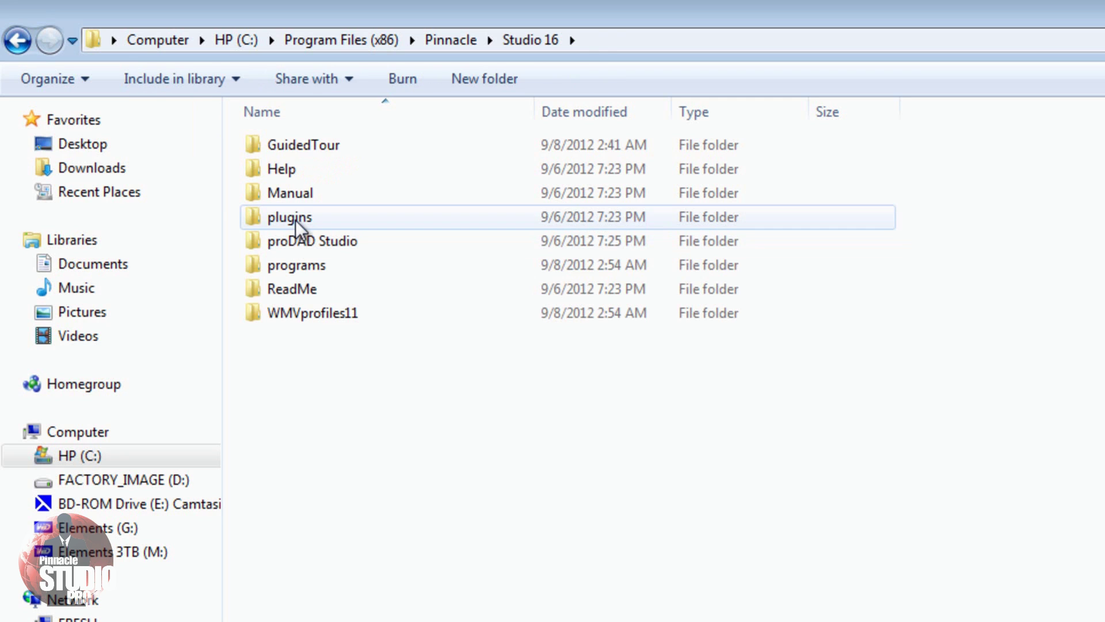
pyautogui.doubleClick(295, 219)
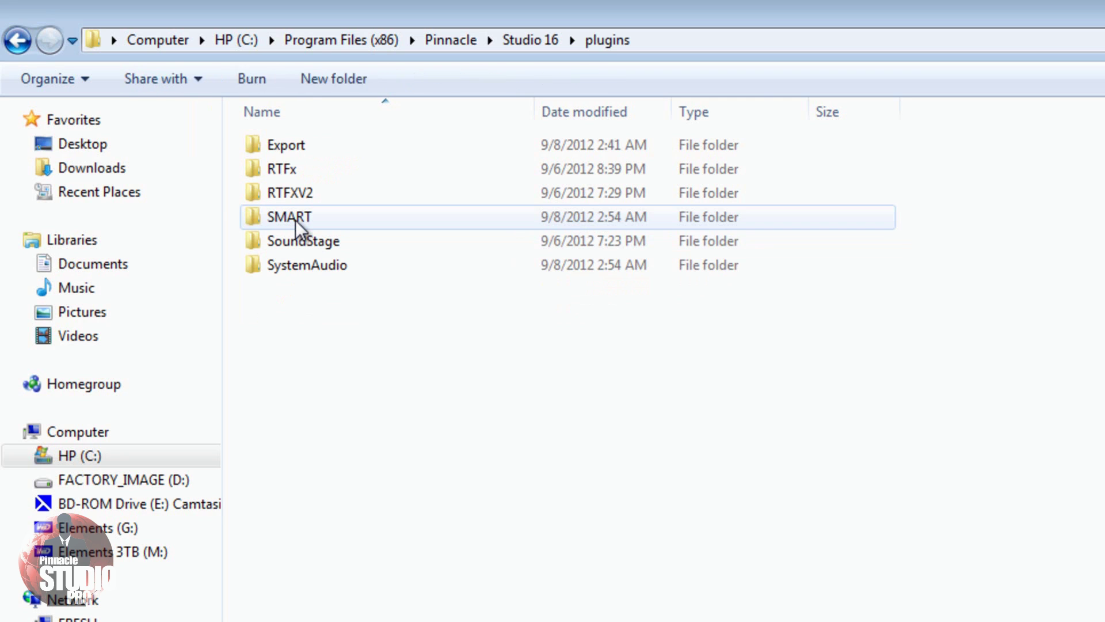
pyautogui.doubleClick(286, 170)
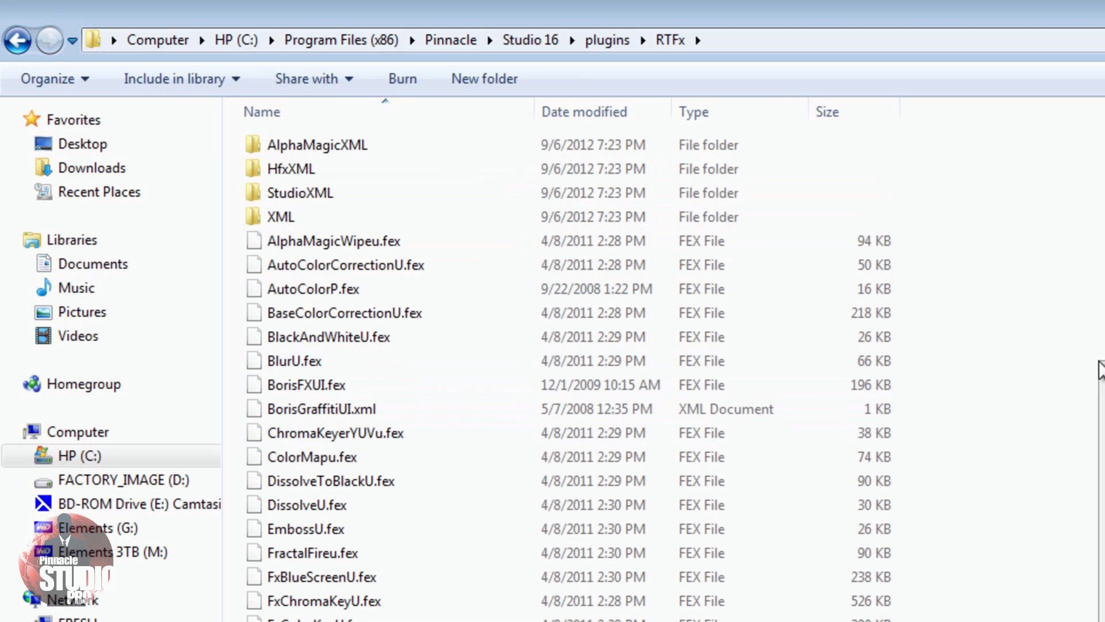
pyautogui.hotkey('ctrl', 'v')
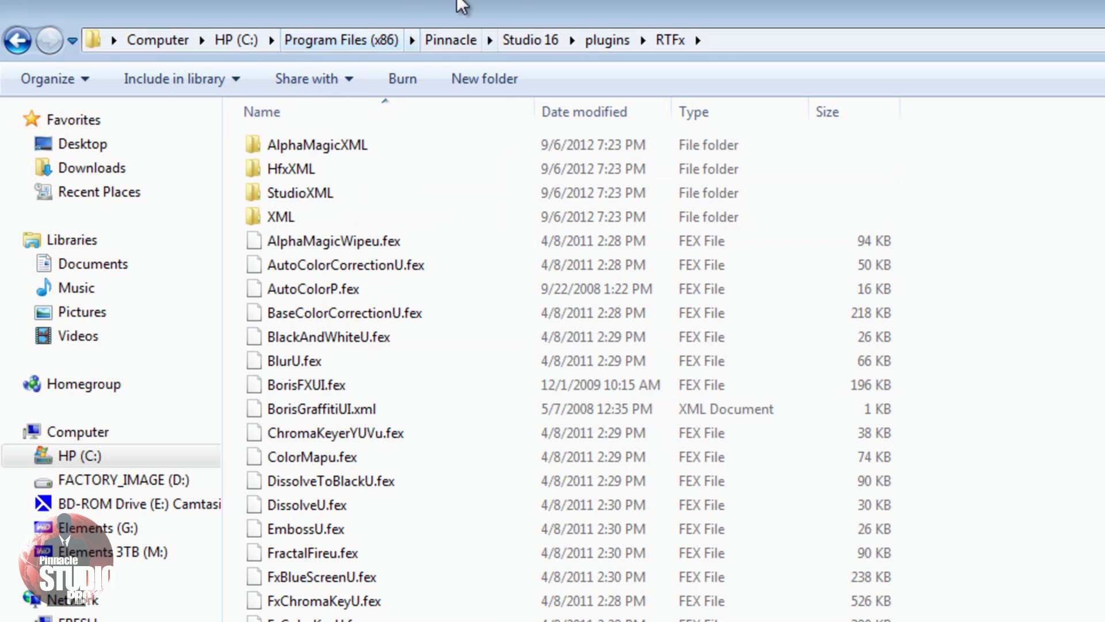
# Step: In Avid\Studio\plugins\RTFXV2, check the NewBlueFX folder's contents and copy the folder
pyautogui.click(333, 42)
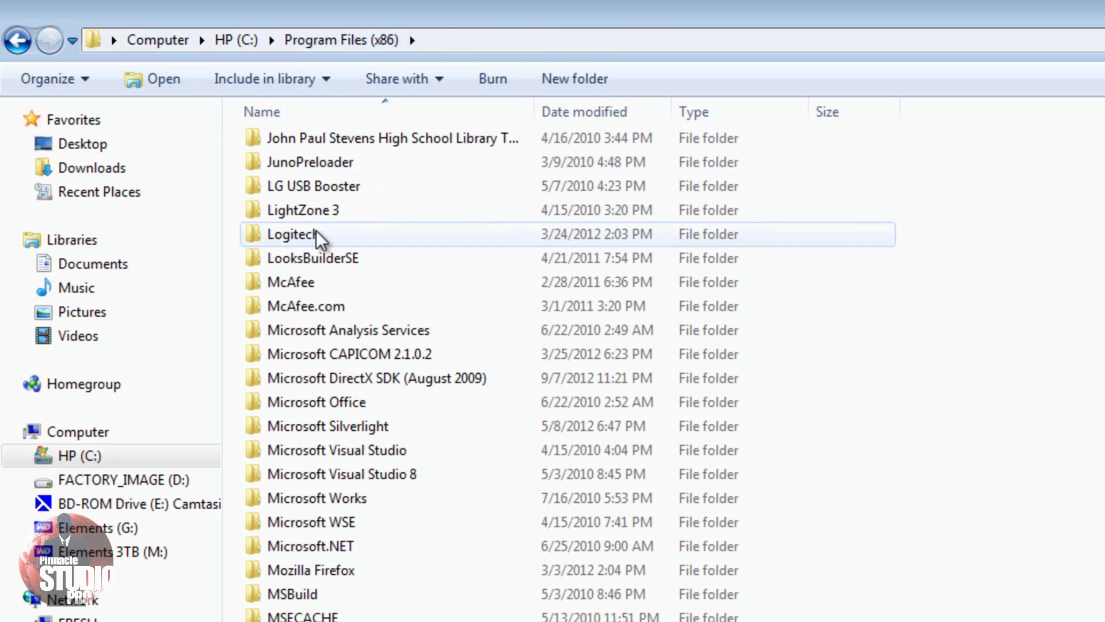
pyautogui.scroll(13, 330, 347)
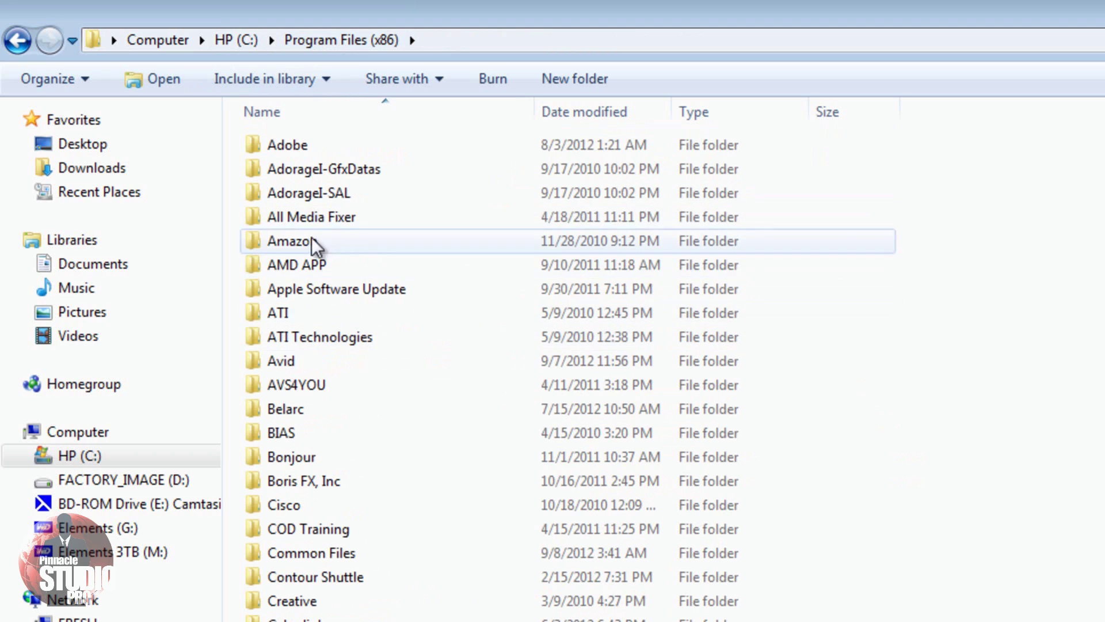
pyautogui.doubleClick(292, 359)
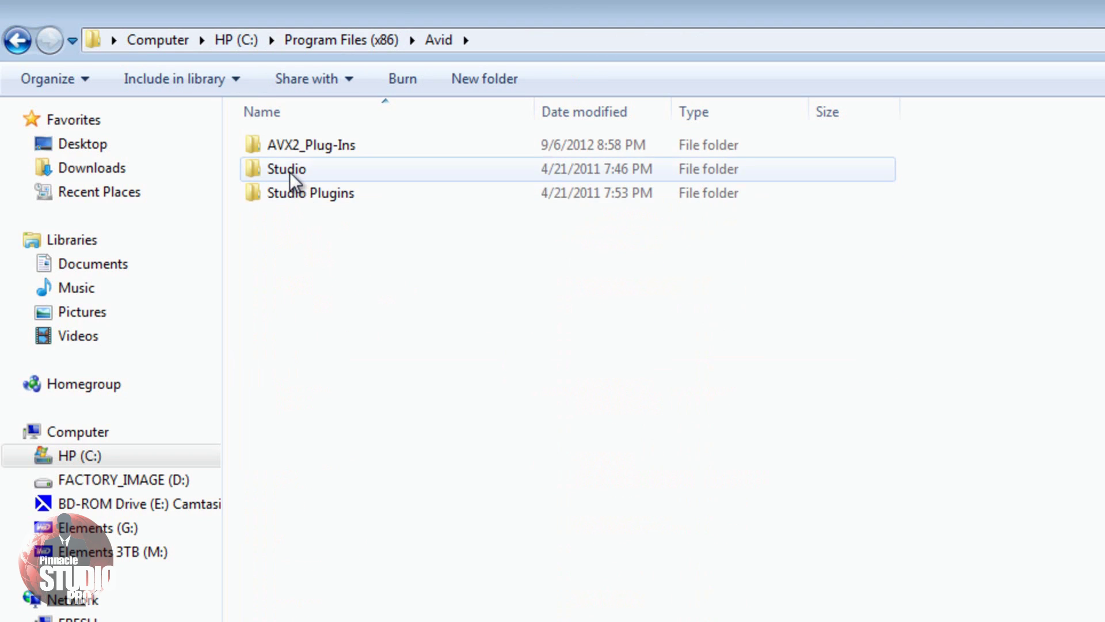
pyautogui.doubleClick(289, 172)
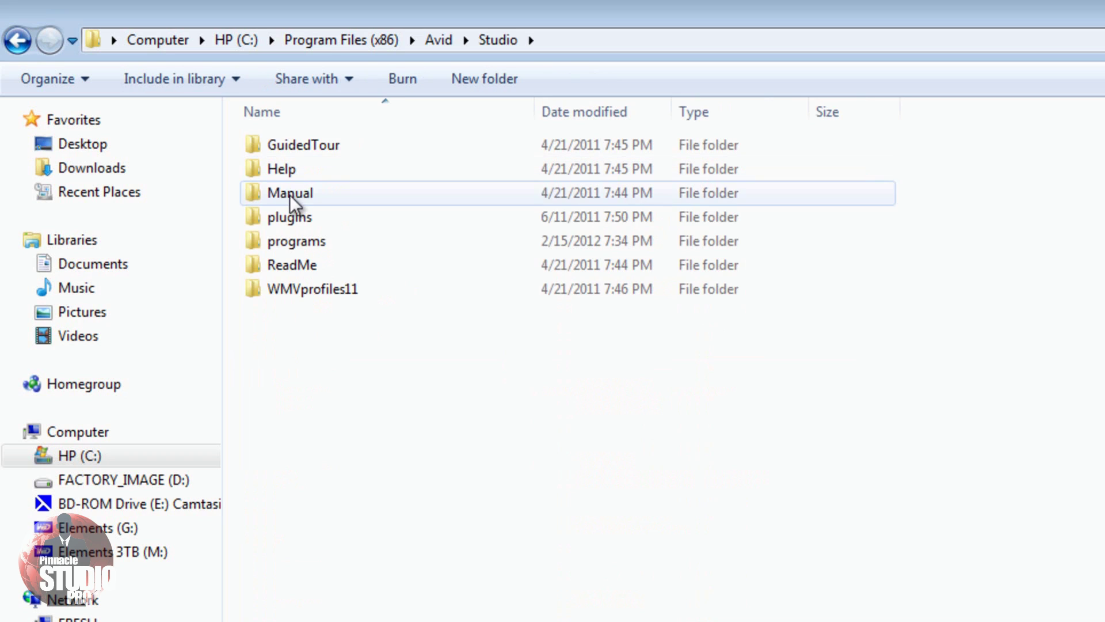
pyautogui.doubleClick(298, 219)
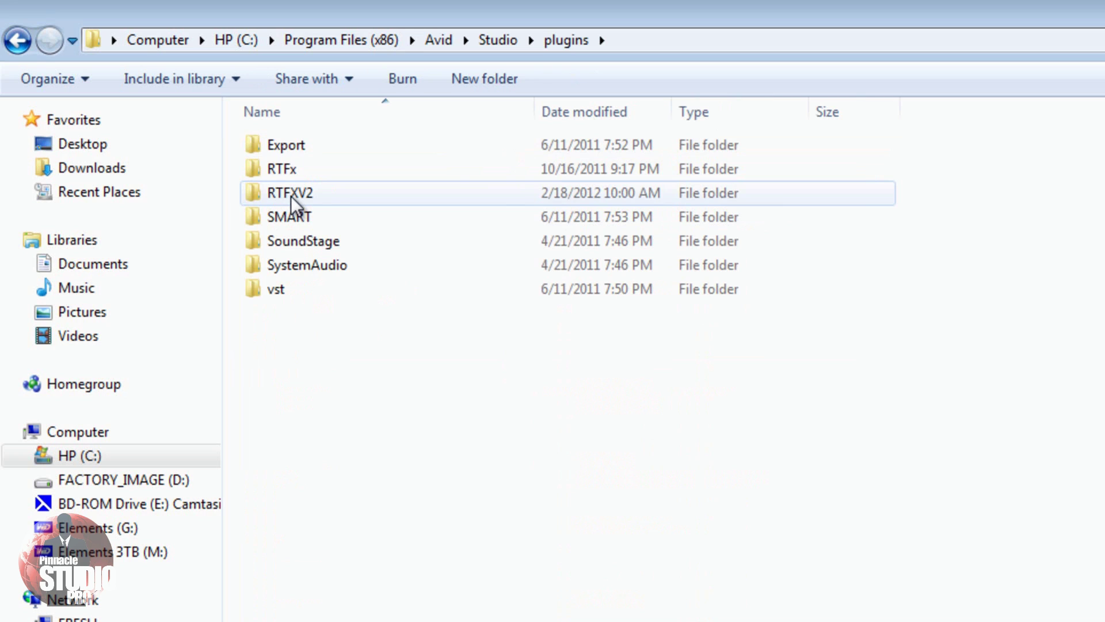
pyautogui.doubleClick(291, 196)
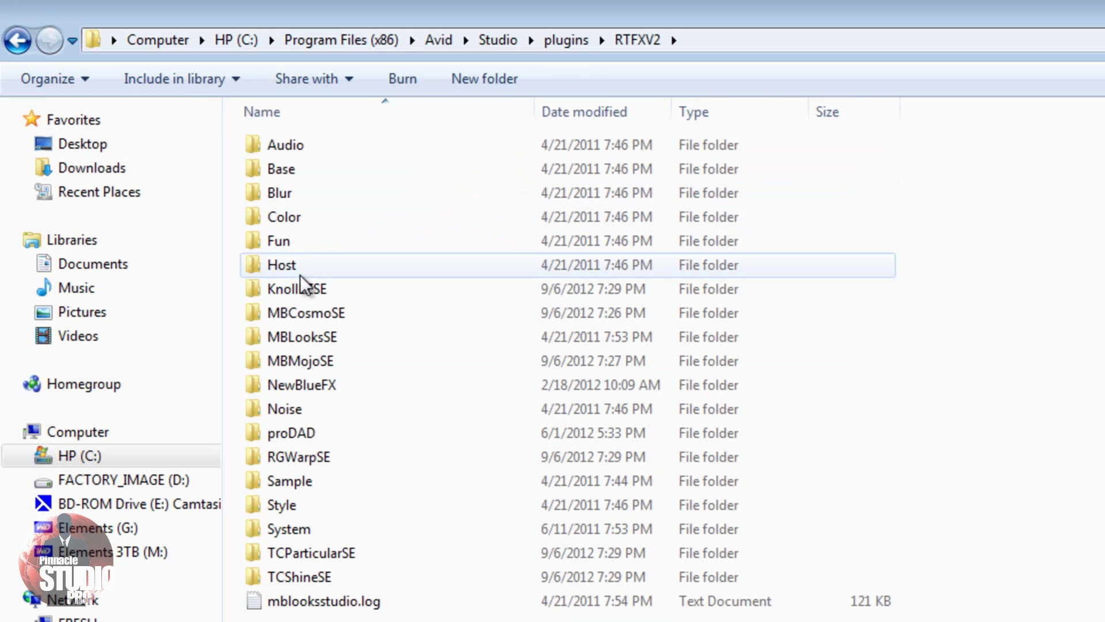
pyautogui.doubleClick(299, 384)
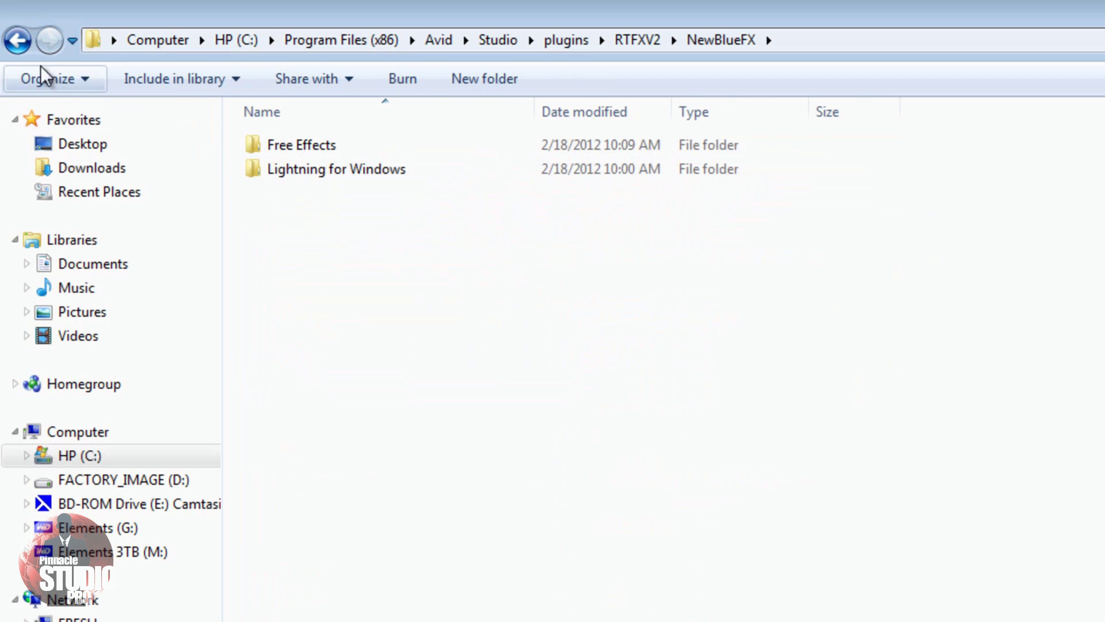
pyautogui.click(22, 41)
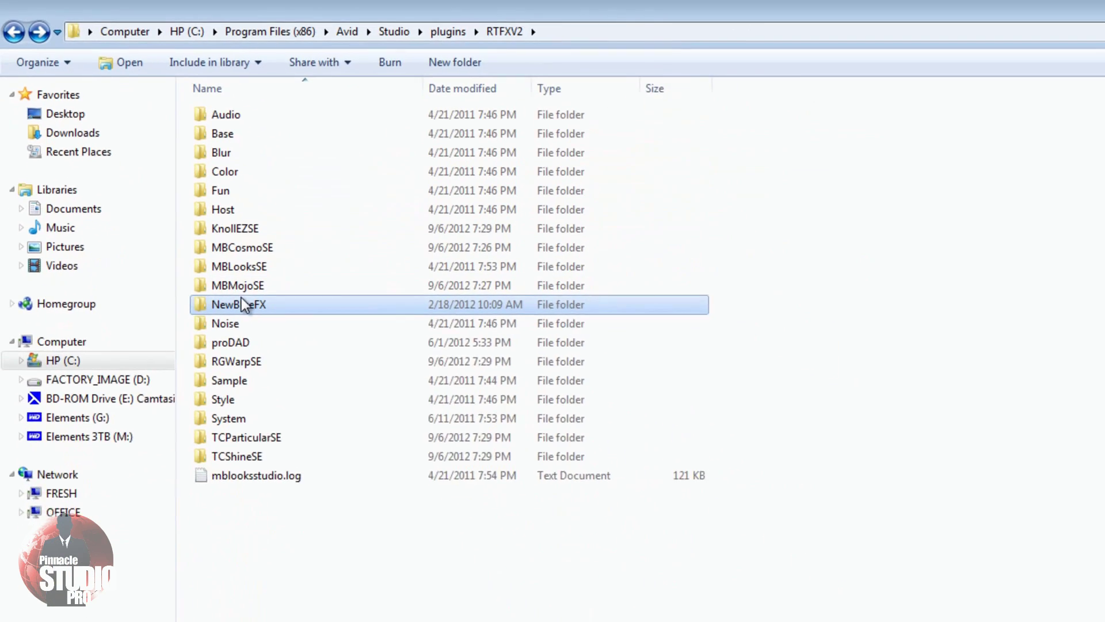
pyautogui.rightClick(225, 286)
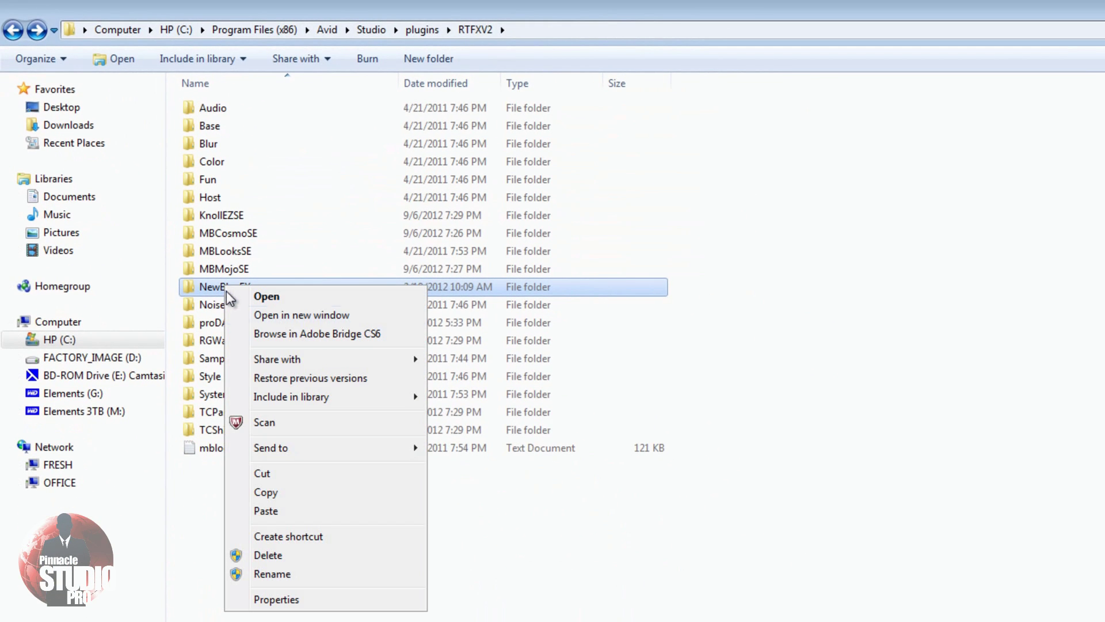
pyautogui.click(267, 493)
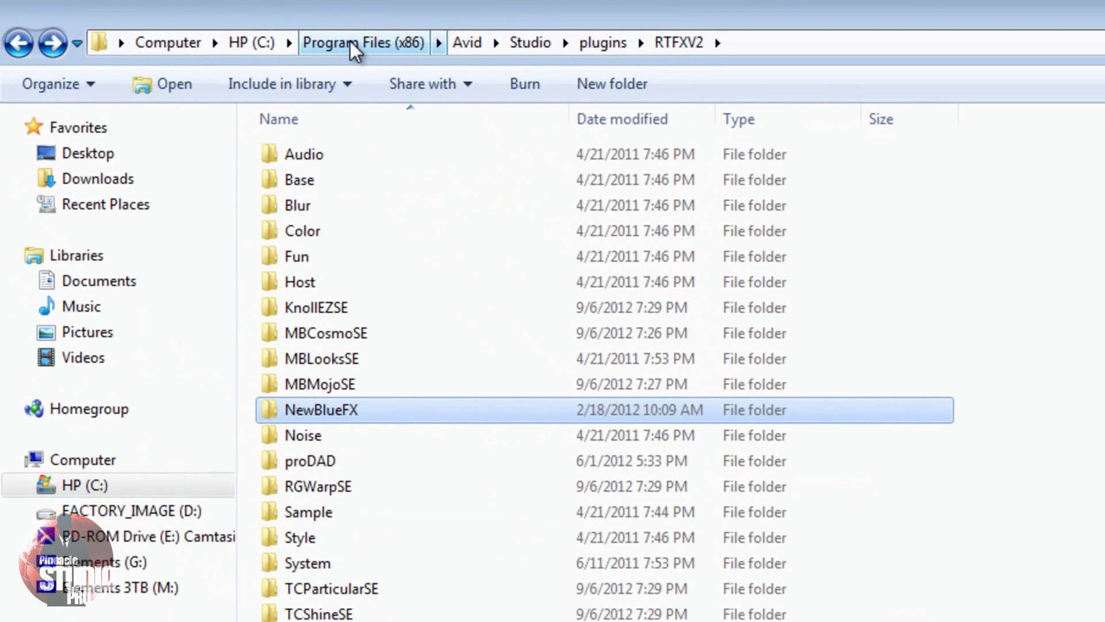
# Step: View Pinnacle\Studio 16\plugins\RTFXV2, then return to Program Files (x86)
pyautogui.click(350, 41)
pyautogui.scroll(-4, 363, 538)
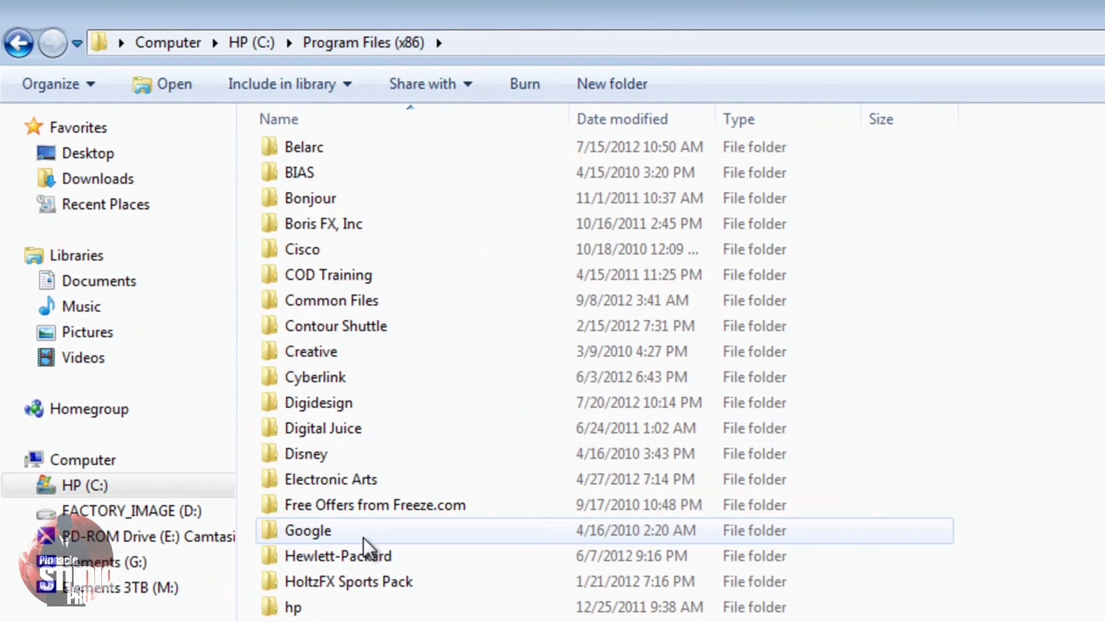
pyautogui.scroll(-10, 364, 537)
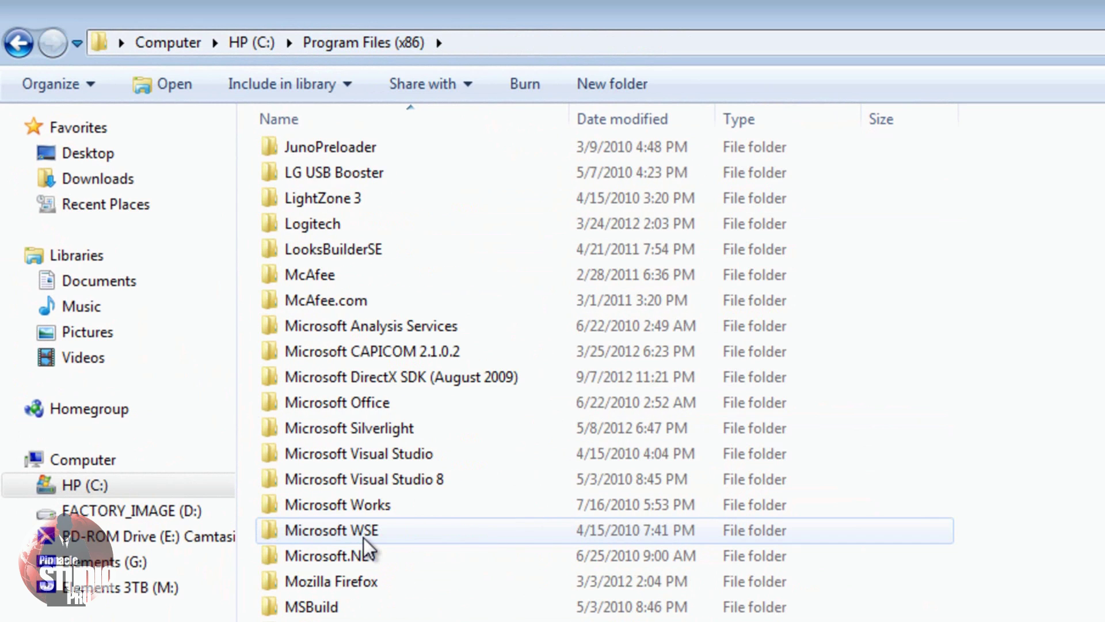
pyautogui.scroll(-6, 363, 537)
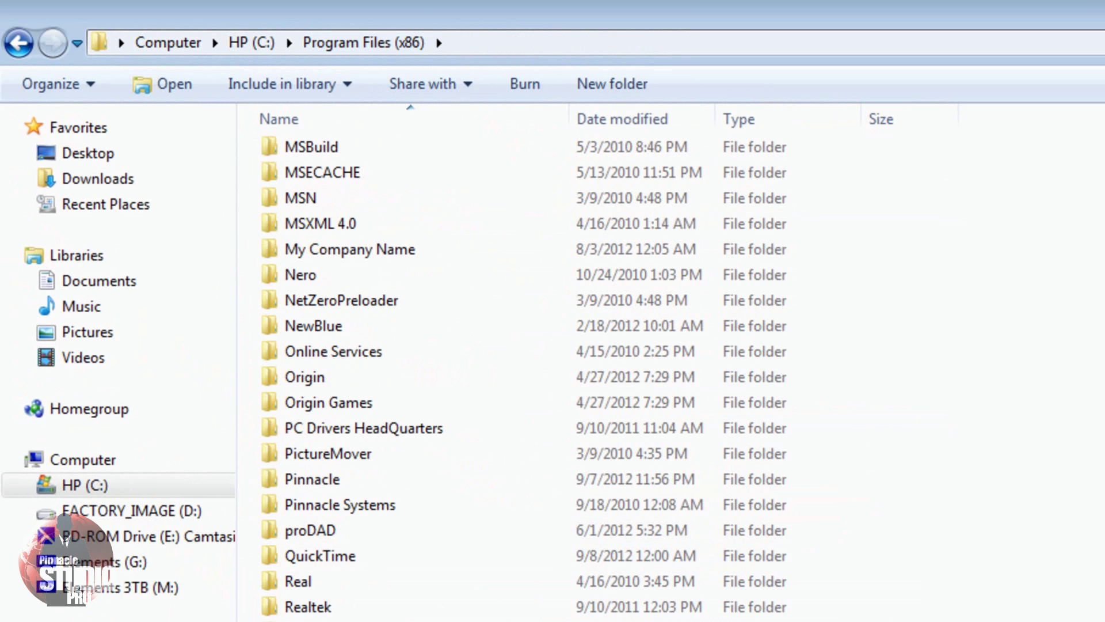
pyautogui.doubleClick(325, 485)
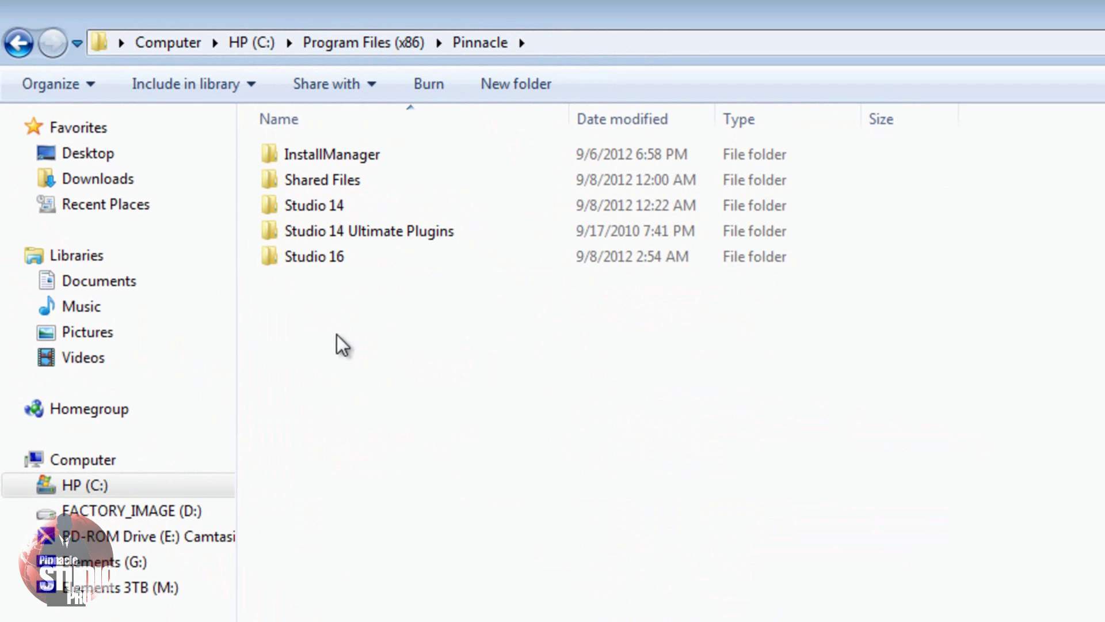
pyautogui.doubleClick(323, 262)
pyautogui.click(324, 231)
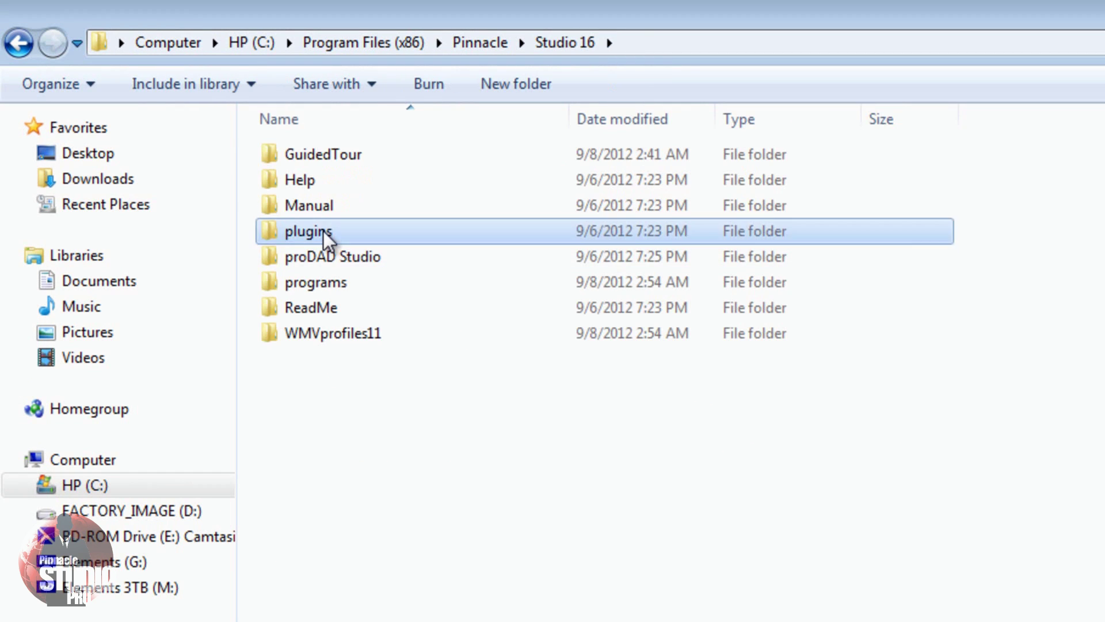
pyautogui.doubleClick(324, 231)
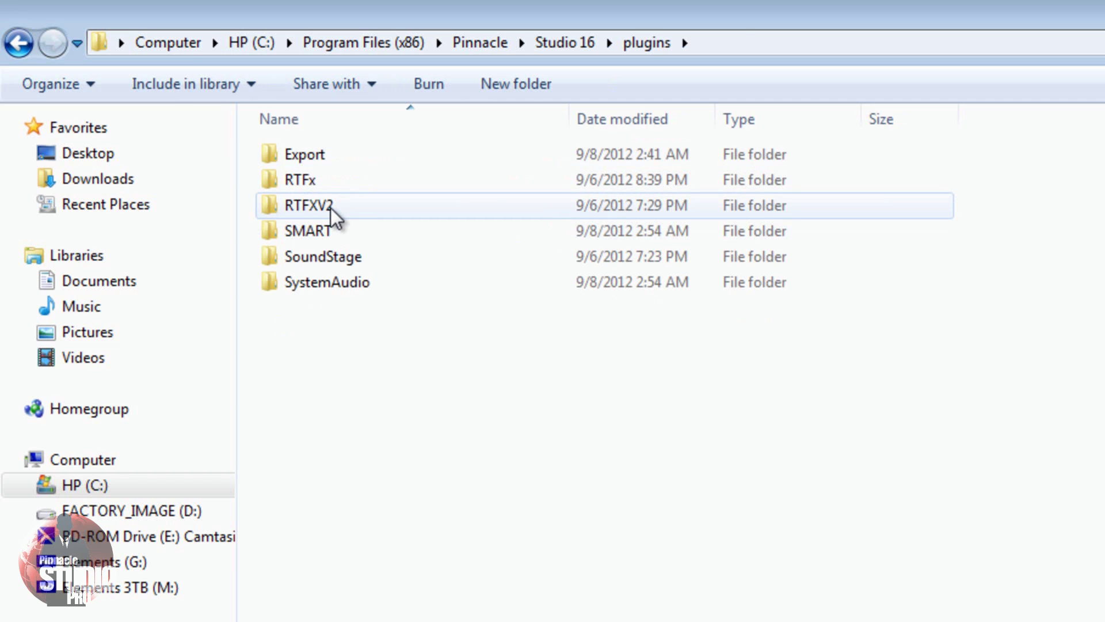
pyautogui.doubleClick(331, 208)
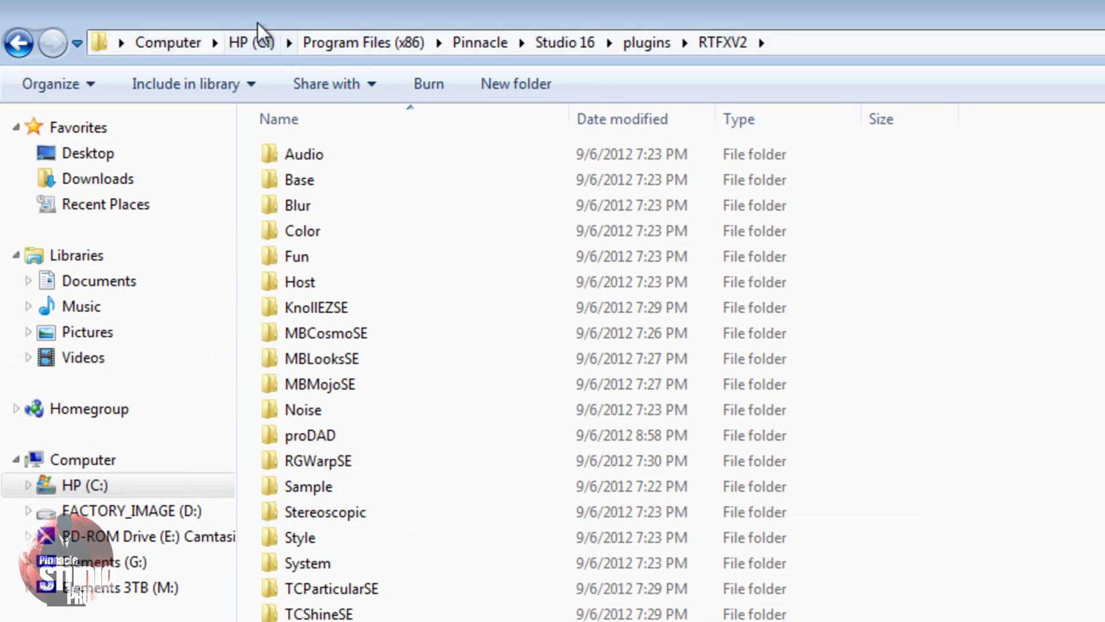
pyautogui.click(368, 41)
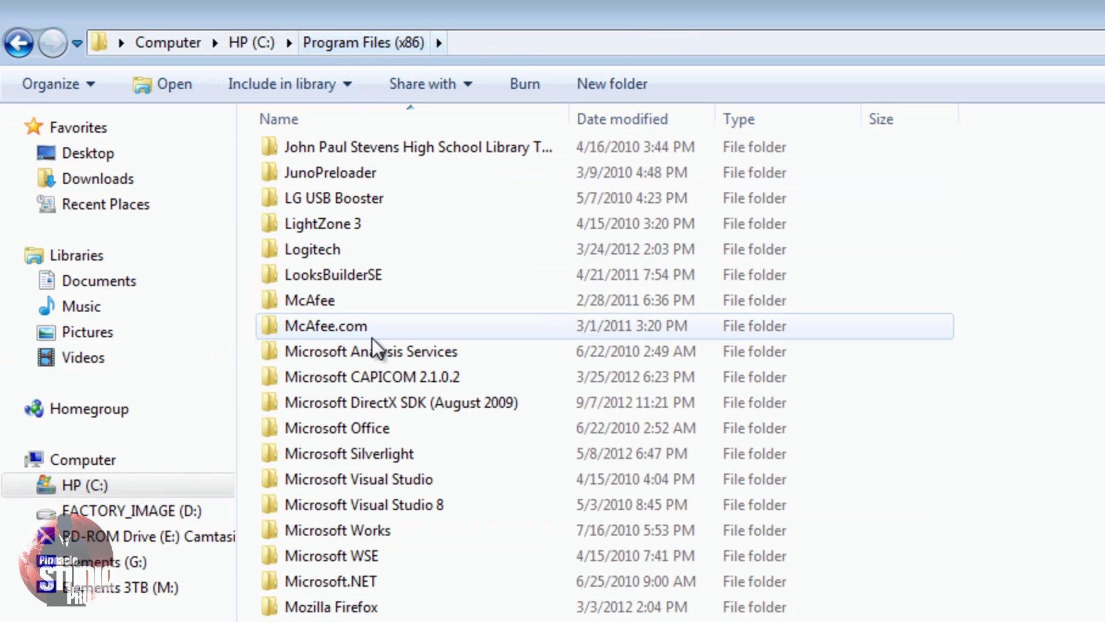
pyautogui.scroll(6, 422, 466)
pyautogui.scroll(7, 423, 465)
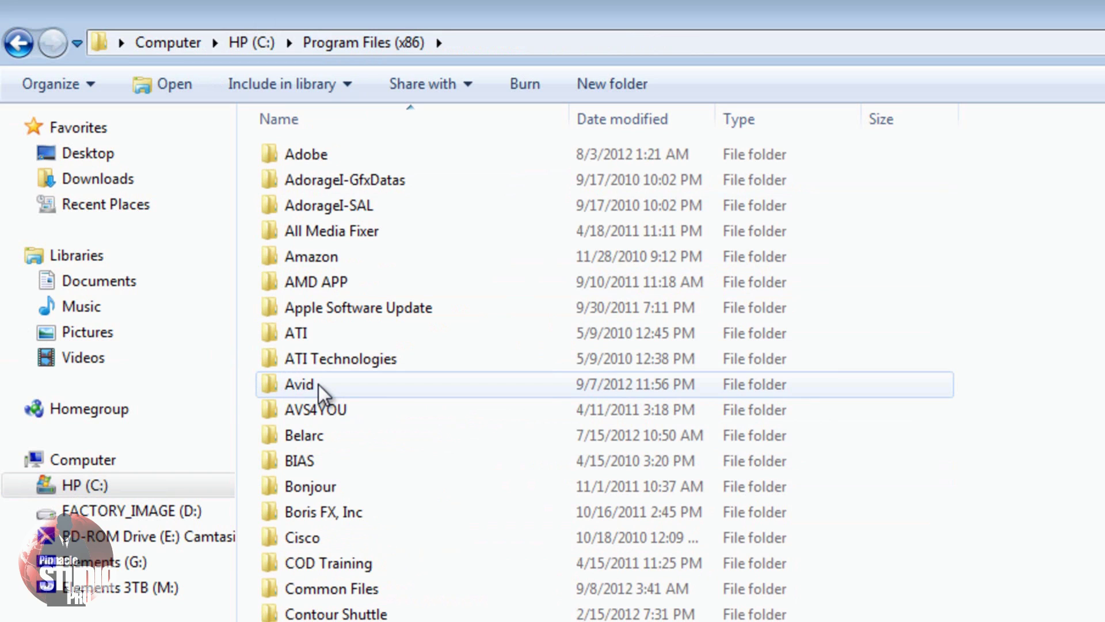
pyautogui.doubleClick(318, 384)
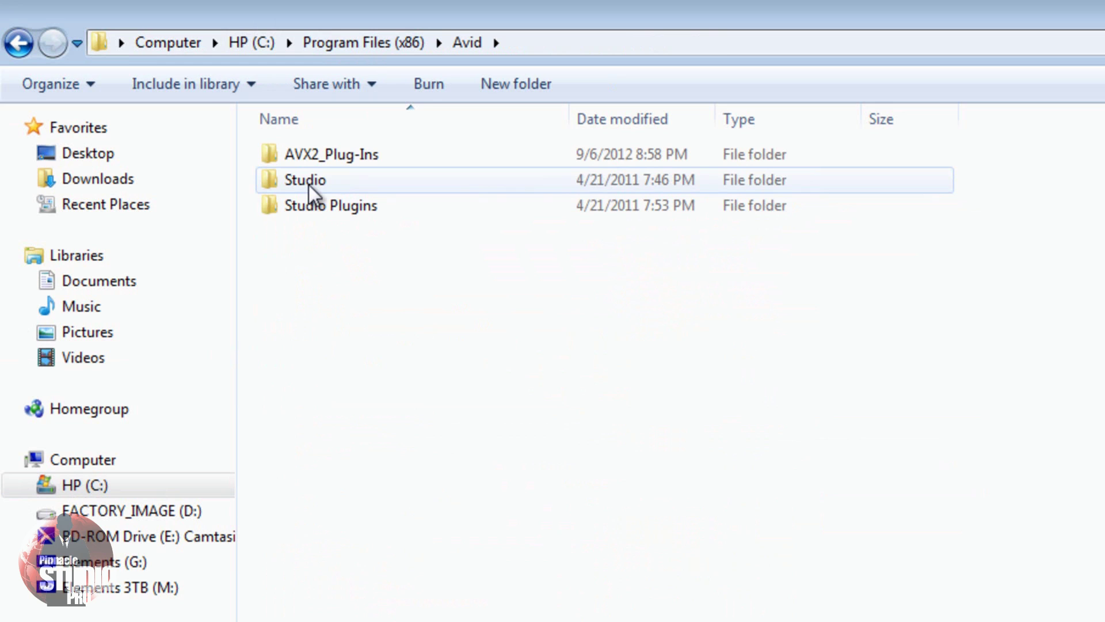
pyautogui.doubleClick(319, 209)
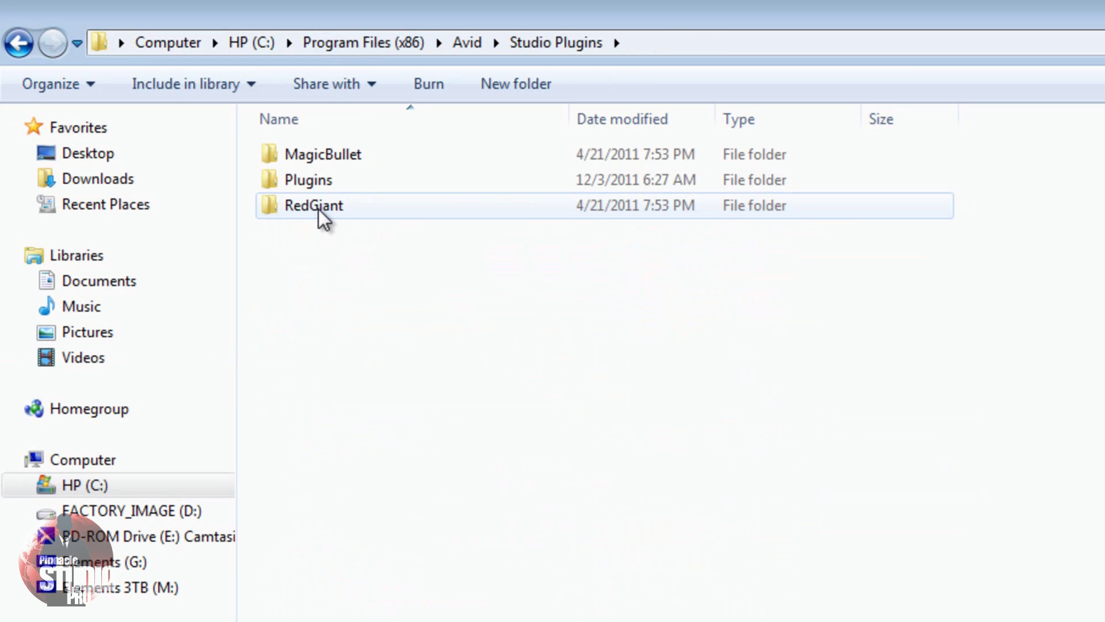
pyautogui.doubleClick(329, 182)
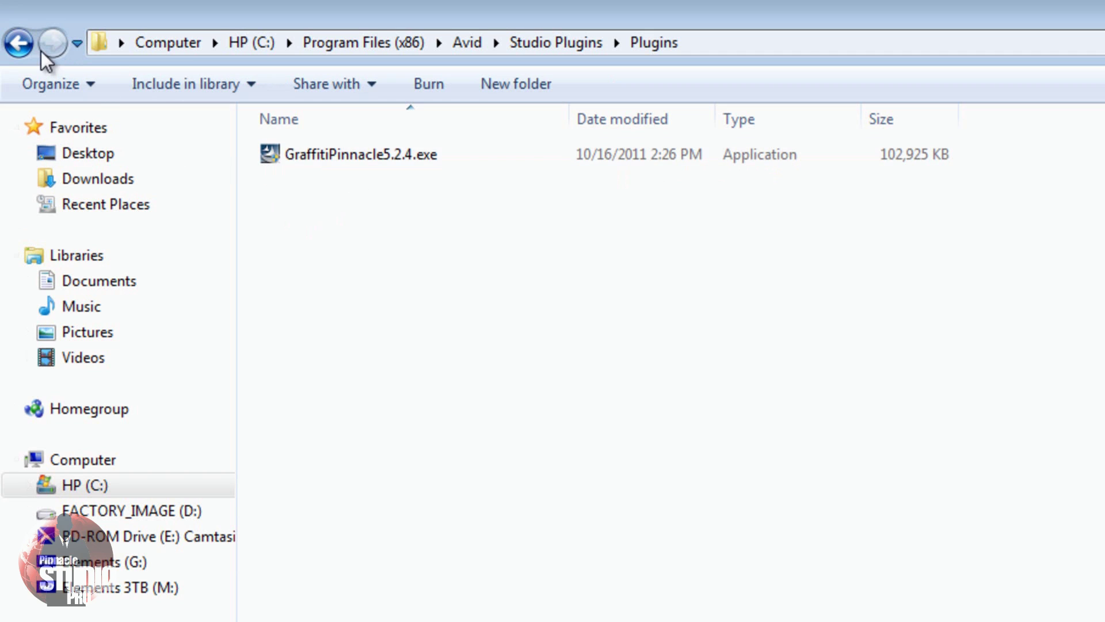
pyautogui.click(465, 40)
pyautogui.doubleClick(319, 176)
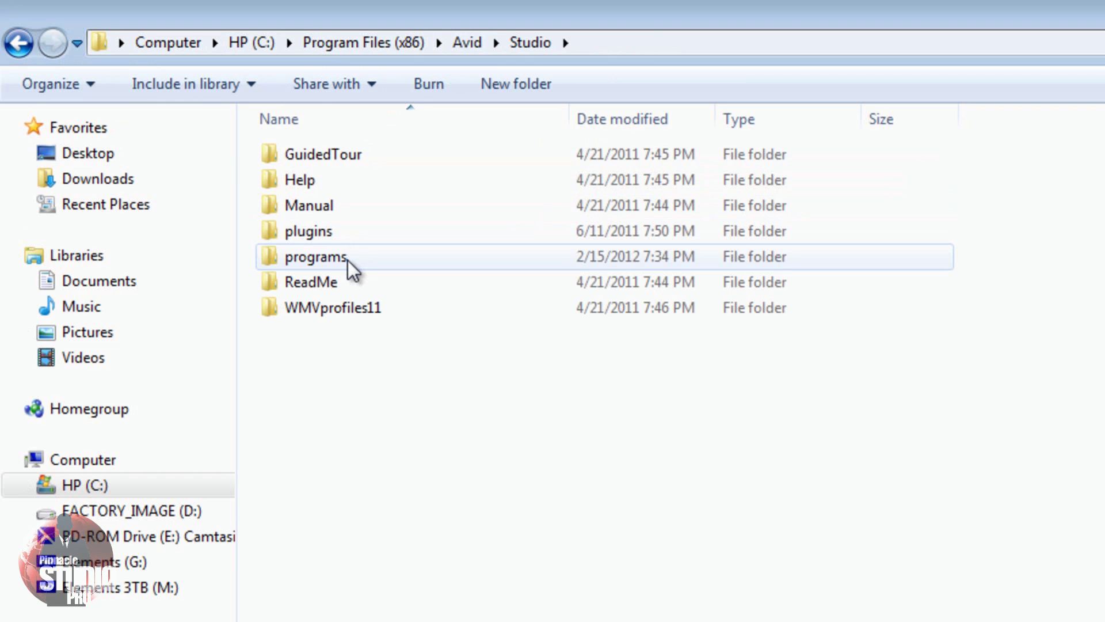
pyautogui.doubleClick(316, 256)
pyautogui.scroll(-3, 421, 369)
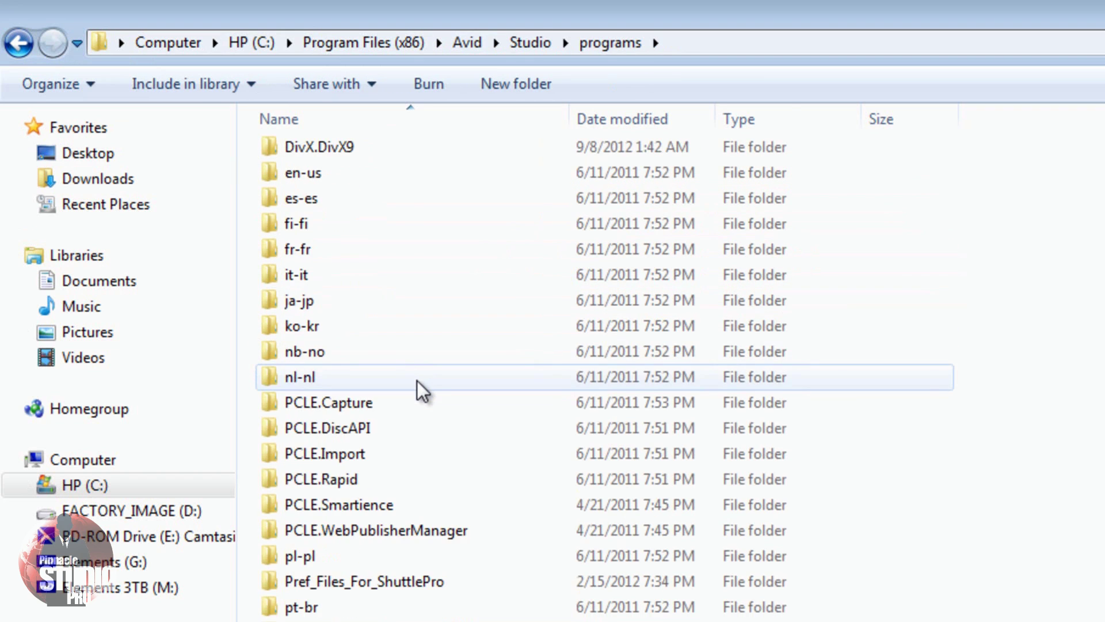
pyautogui.scroll(-10, 419, 382)
pyautogui.scroll(11, 410, 376)
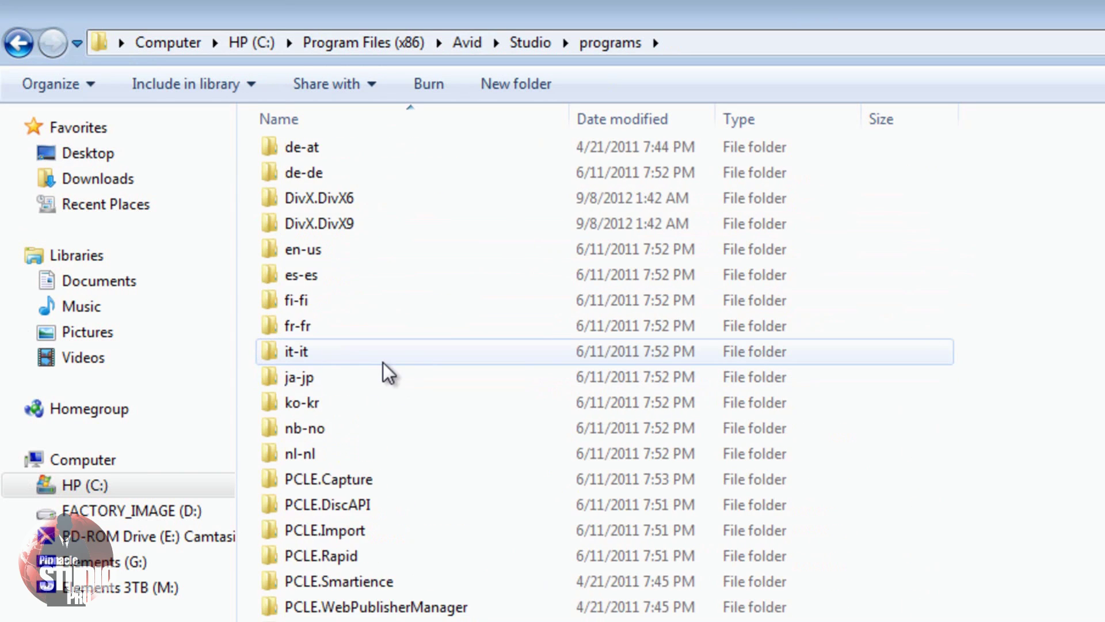
pyautogui.scroll(2, 345, 316)
pyautogui.click(353, 42)
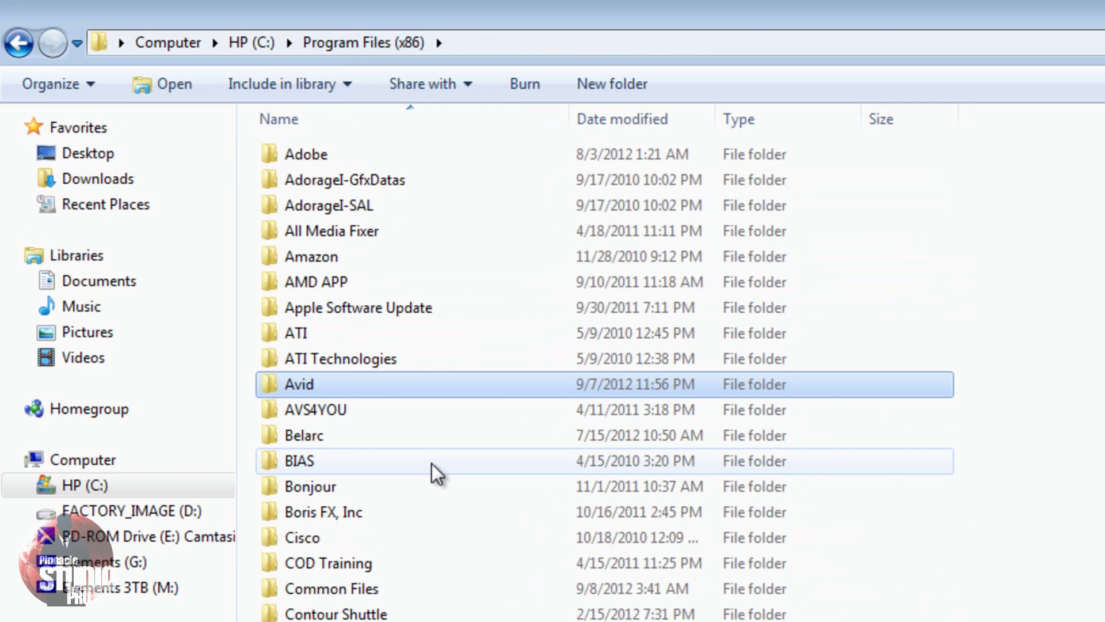
pyautogui.scroll(-2, 432, 464)
pyautogui.scroll(-7, 432, 463)
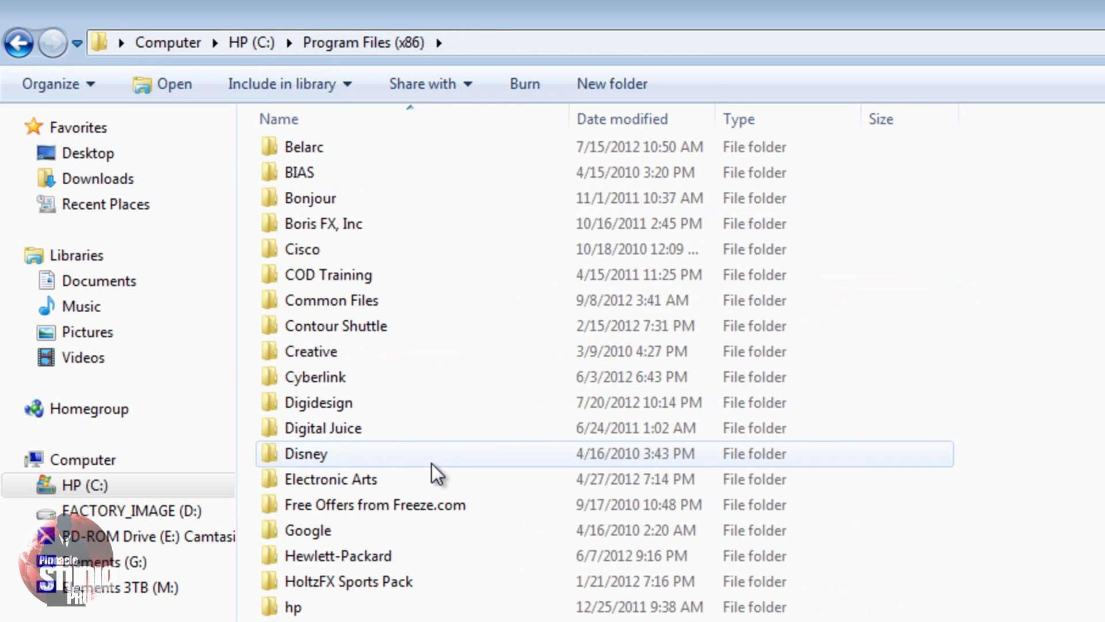
pyautogui.scroll(3, 407, 457)
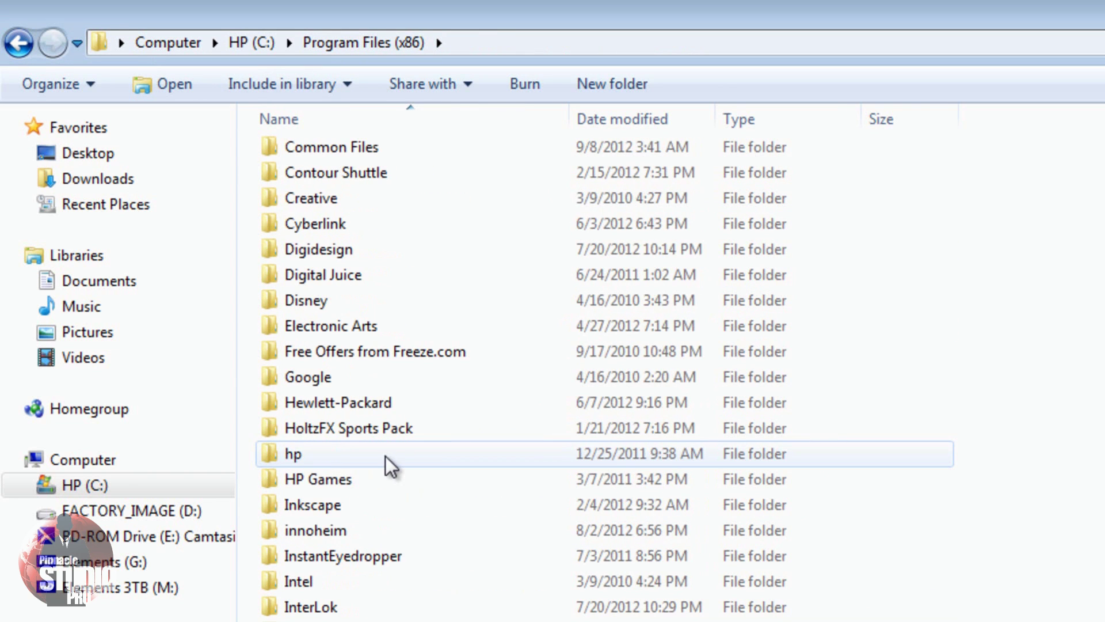
pyautogui.scroll(3, 395, 467)
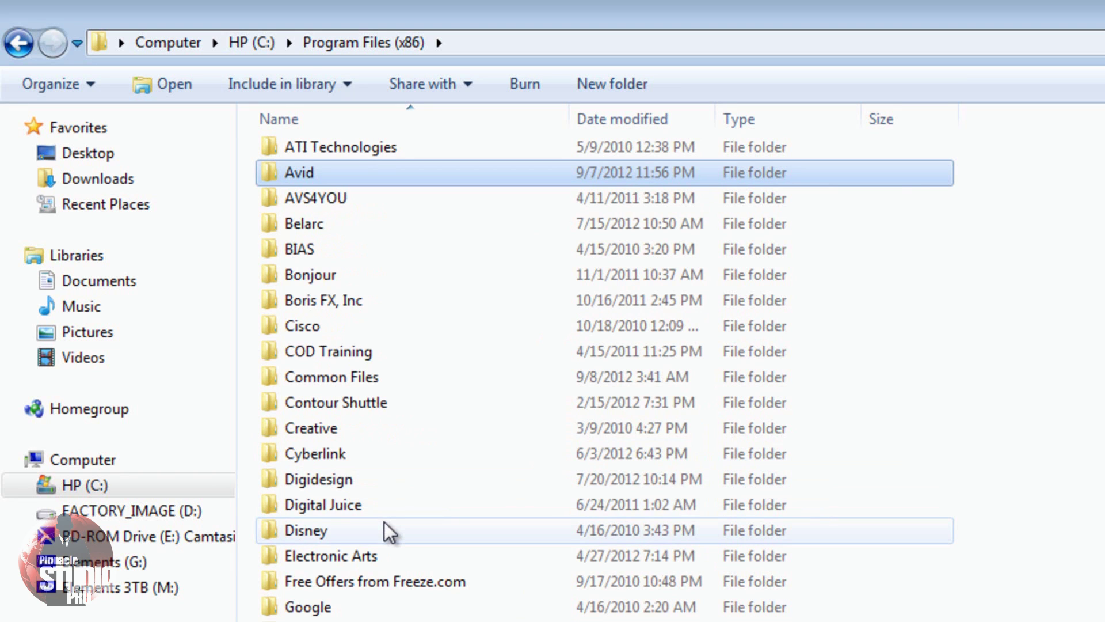
pyautogui.scroll(-13, 384, 522)
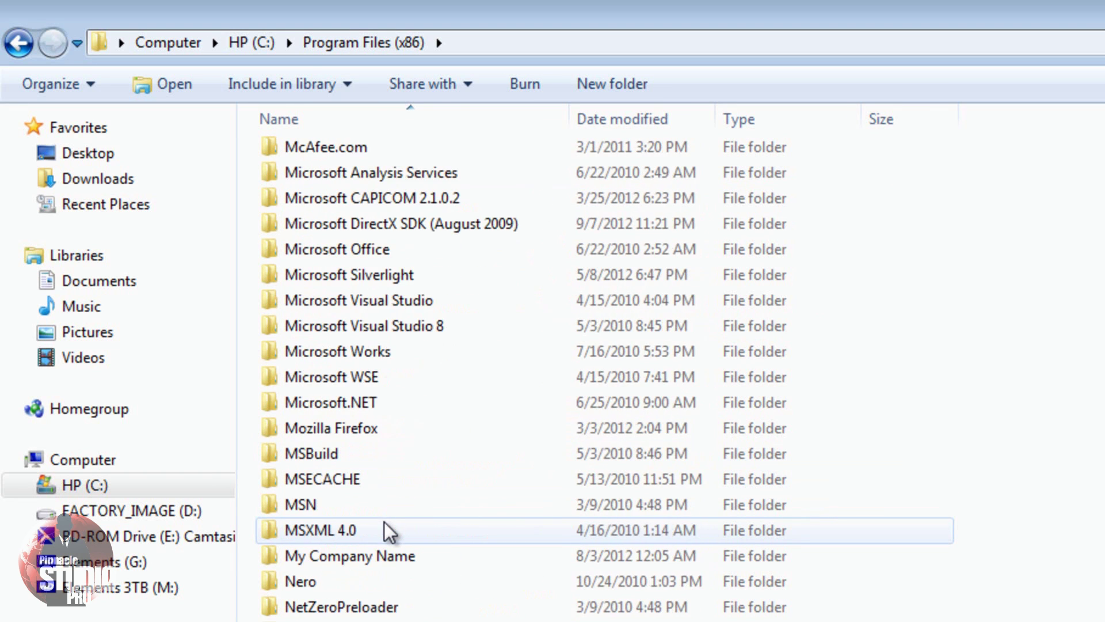
pyautogui.scroll(-4, 384, 522)
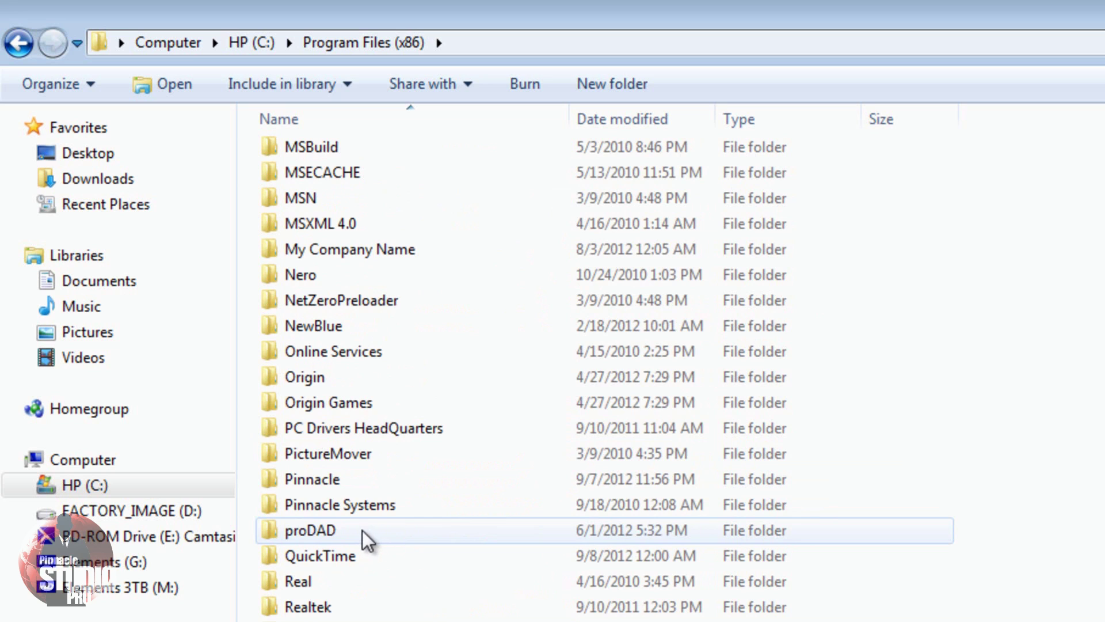
pyautogui.doubleClick(362, 530)
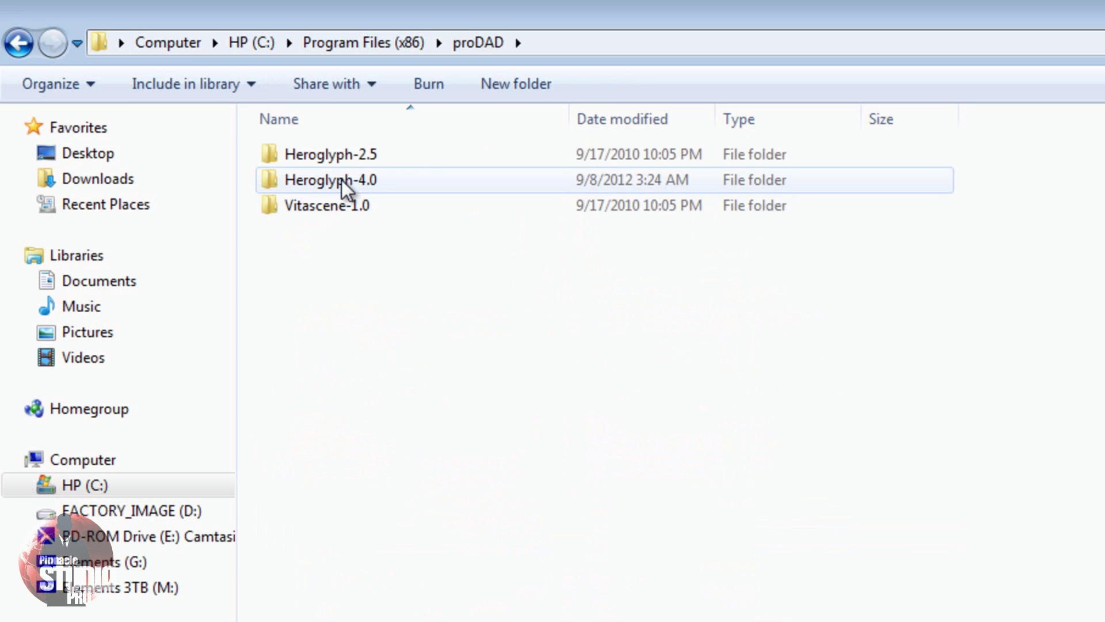
# Step: Open proDAD's Heroglyph-4.0 folder, step back out to Program Files (x86), then reopen it
pyautogui.doubleClick(341, 180)
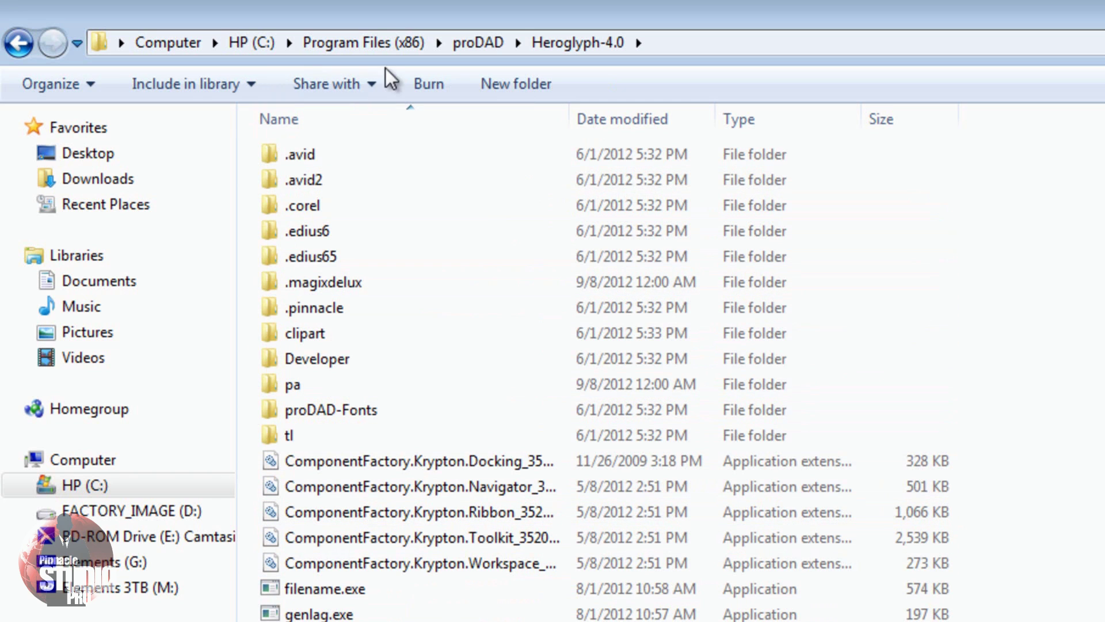
pyautogui.click(356, 43)
pyautogui.scroll(-2, 472, 523)
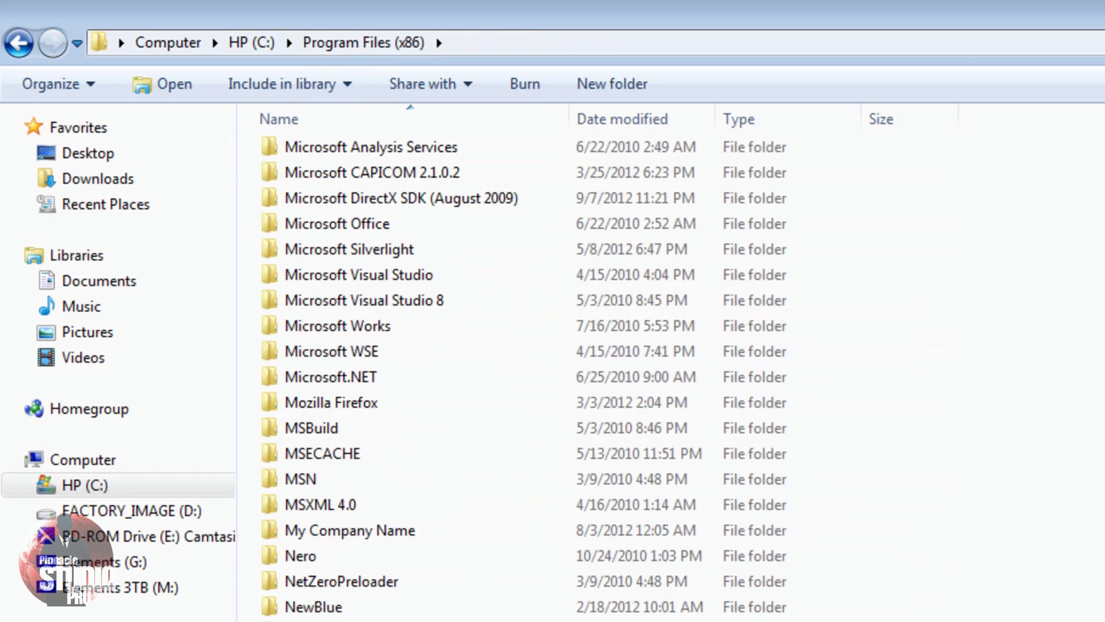
pyautogui.press('Return')
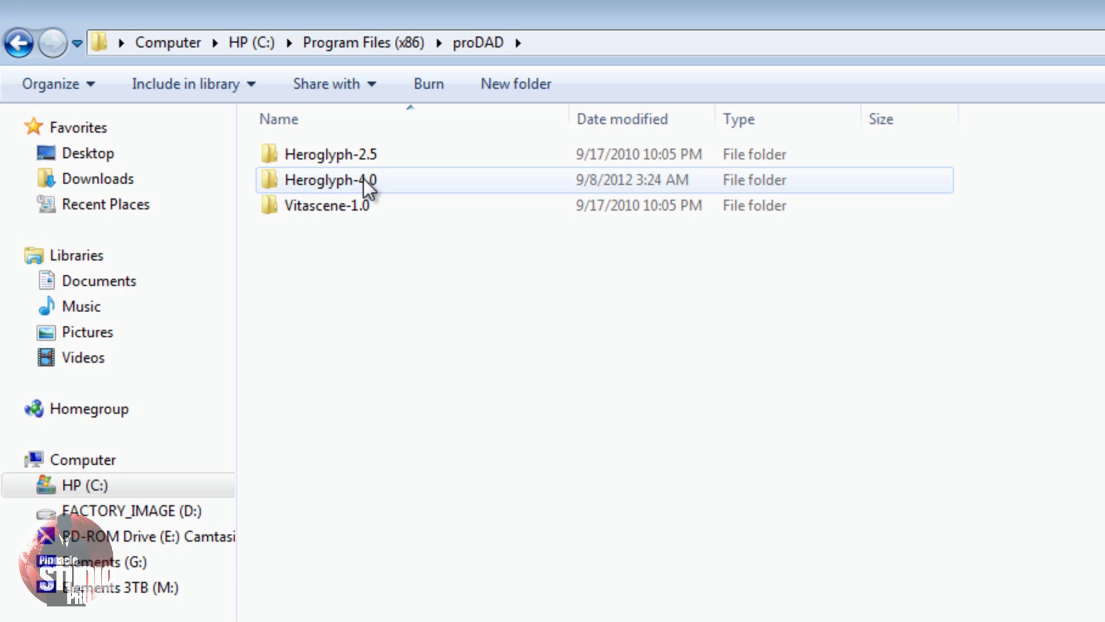
pyautogui.doubleClick(364, 179)
# Step: Scroll through Heroglyph-4.0's .avid, .avid2 and .corel subfolders and Heroglyph40 DLL files
pyautogui.scroll(-1, 479, 385)
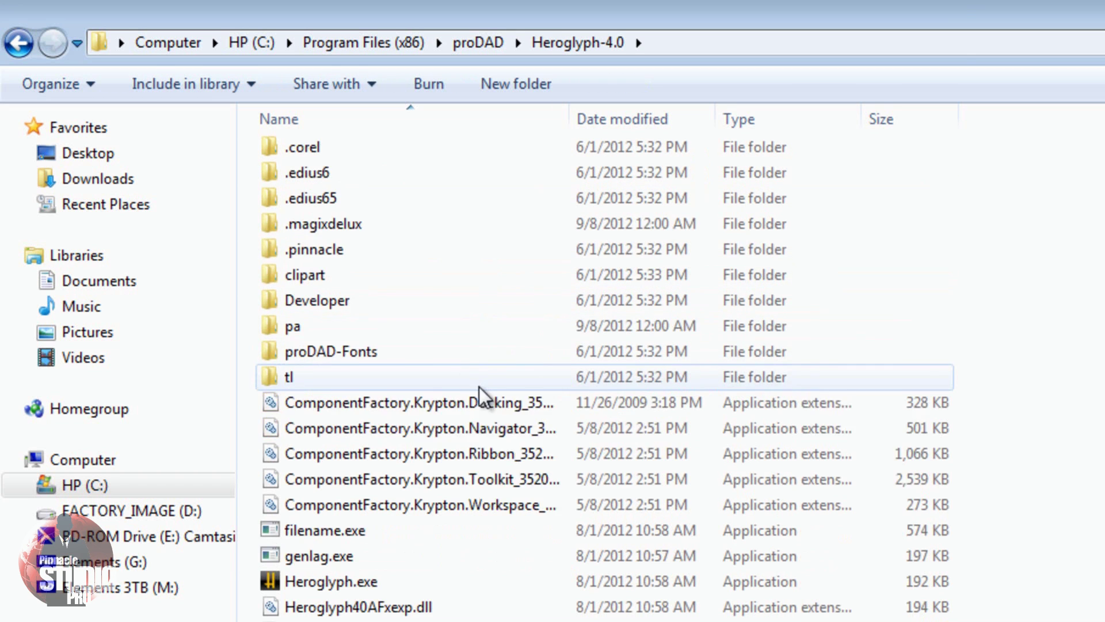
pyautogui.scroll(-8, 479, 386)
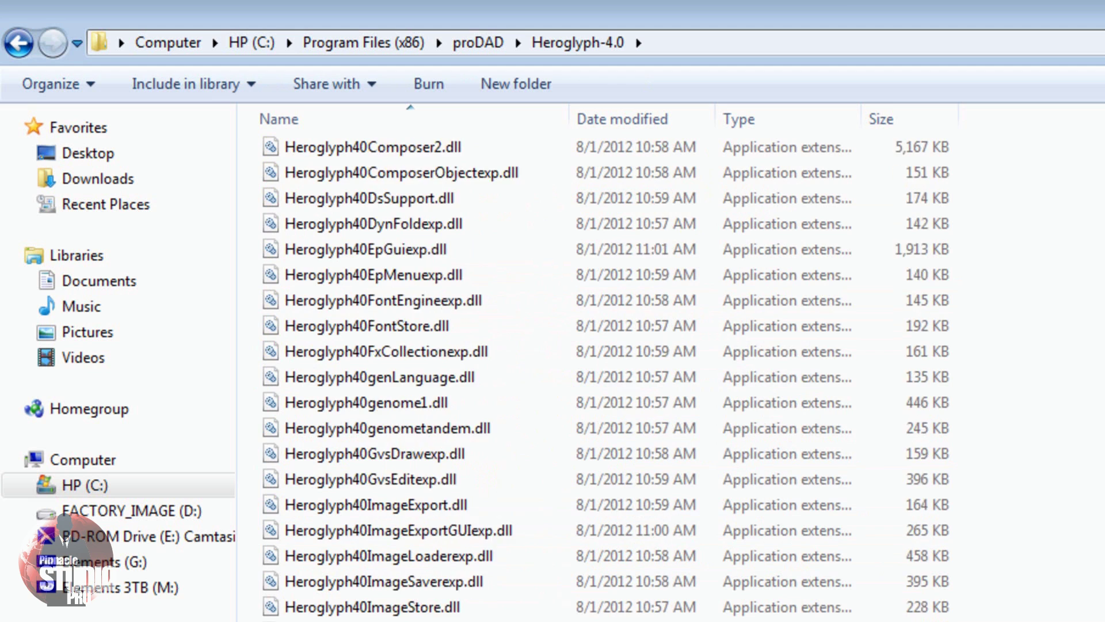
pyautogui.scroll(9, 510, 288)
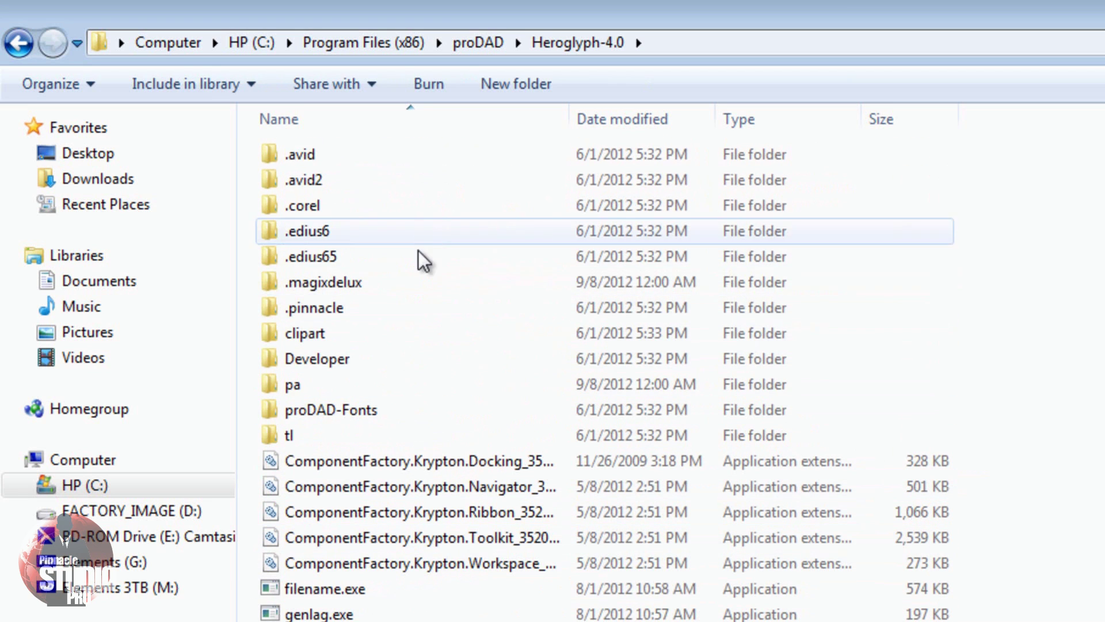